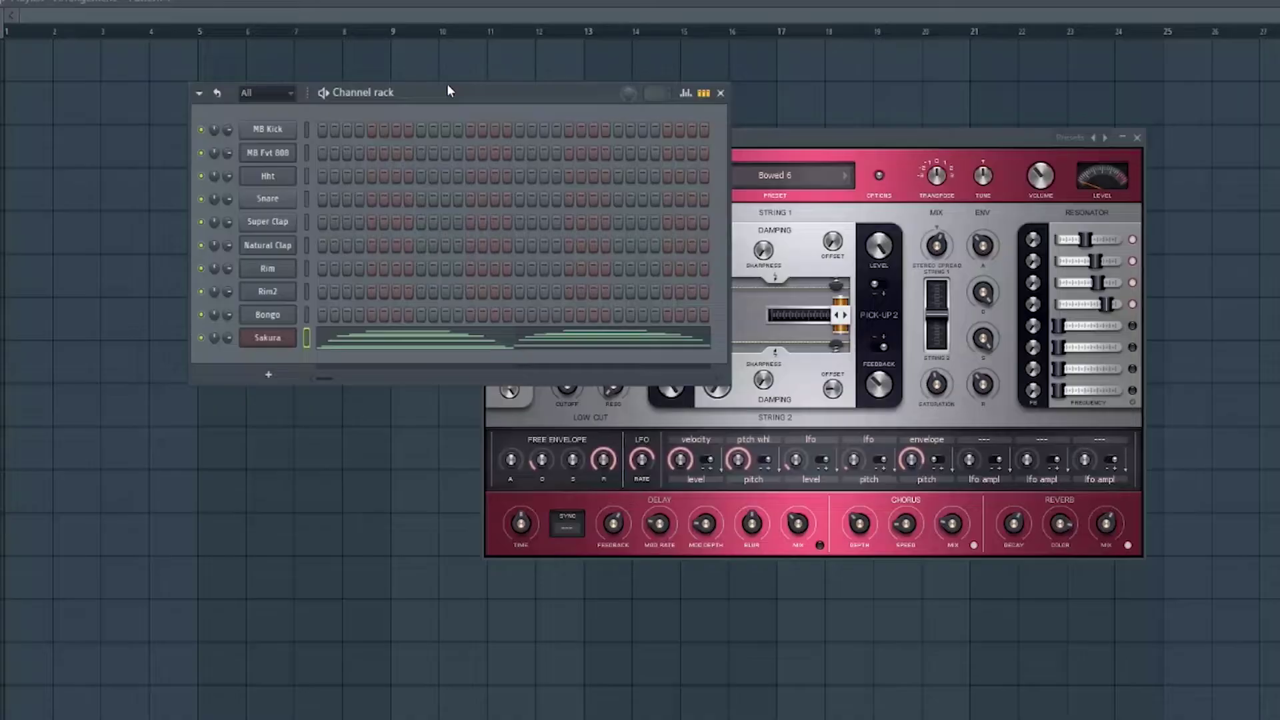
# Step: Load the BL Space Muzak Flute preset from Sakura's Sonic Haiku Bank and close the preset library
pyautogui.moveTo(841, 136); pyautogui.dragTo(798, 112)
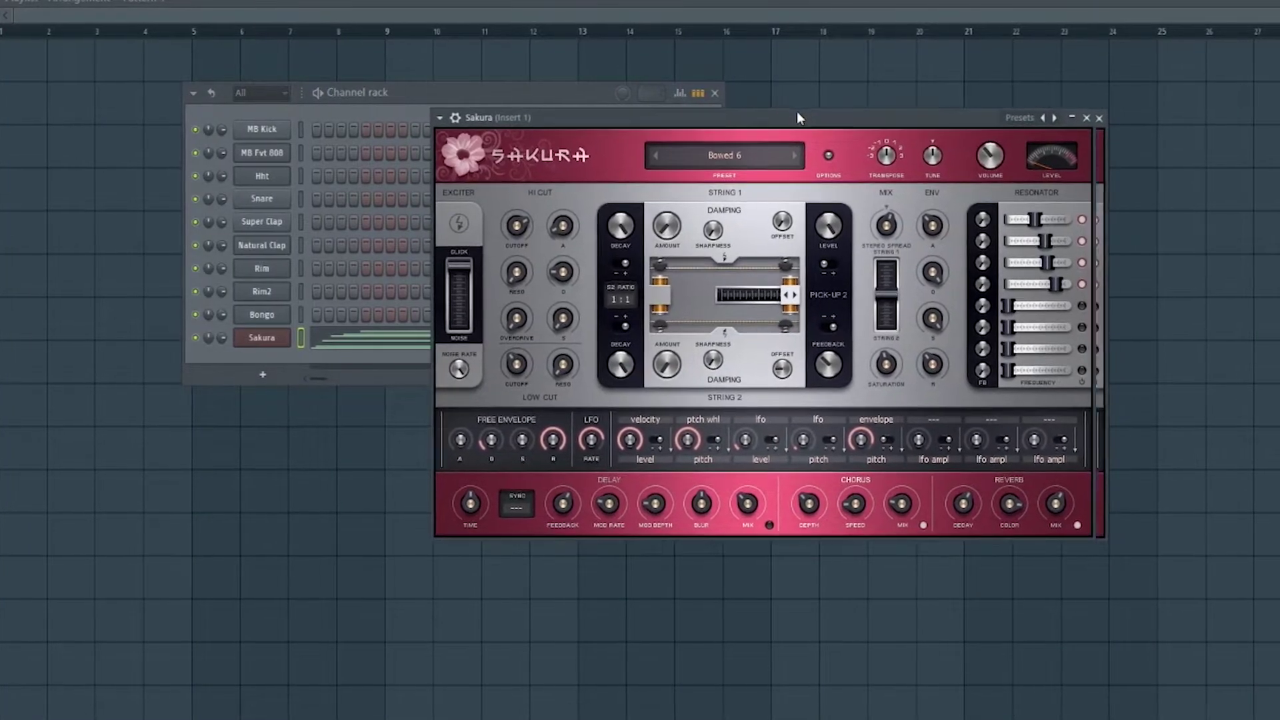
pyautogui.click(741, 159)
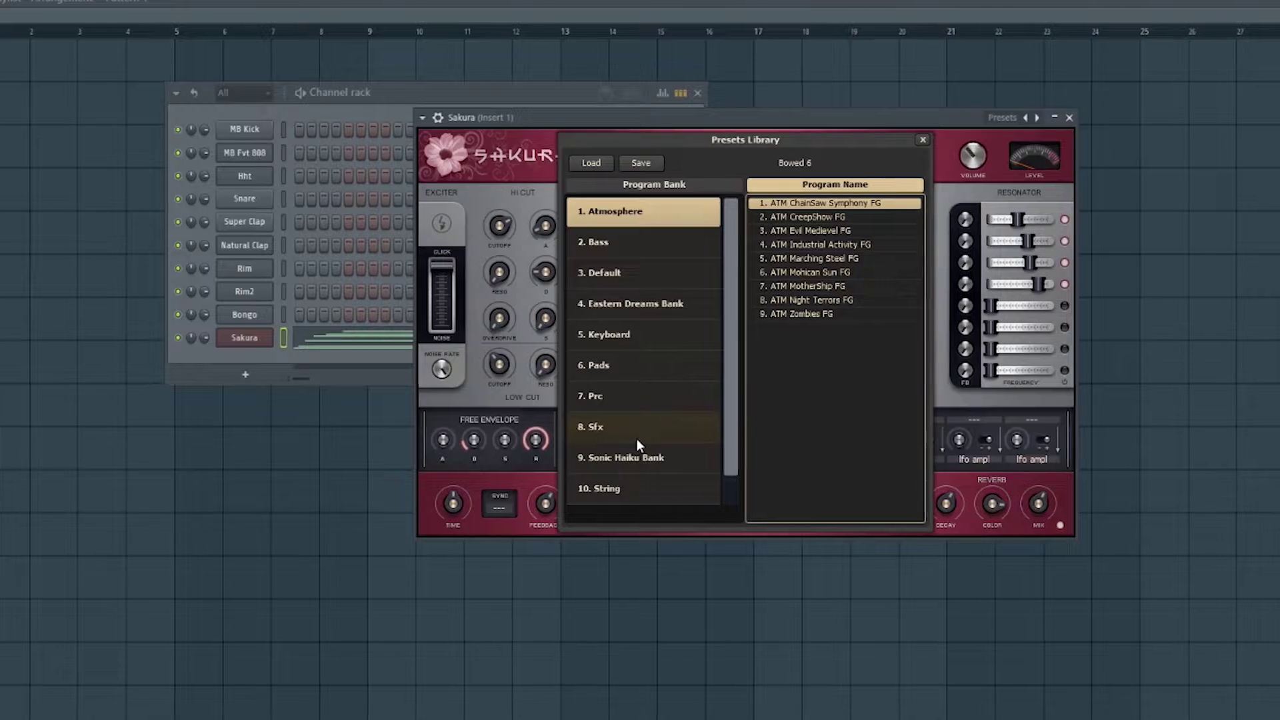
pyautogui.click(636, 437)
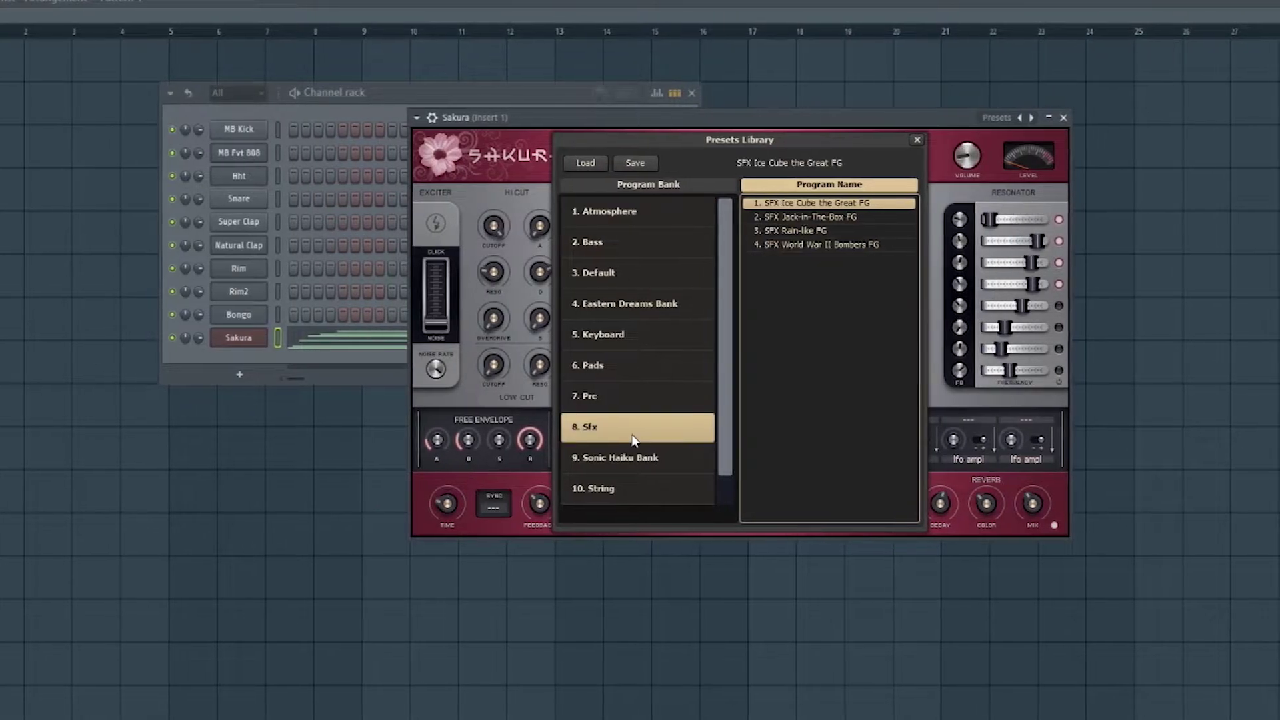
pyautogui.click(630, 457)
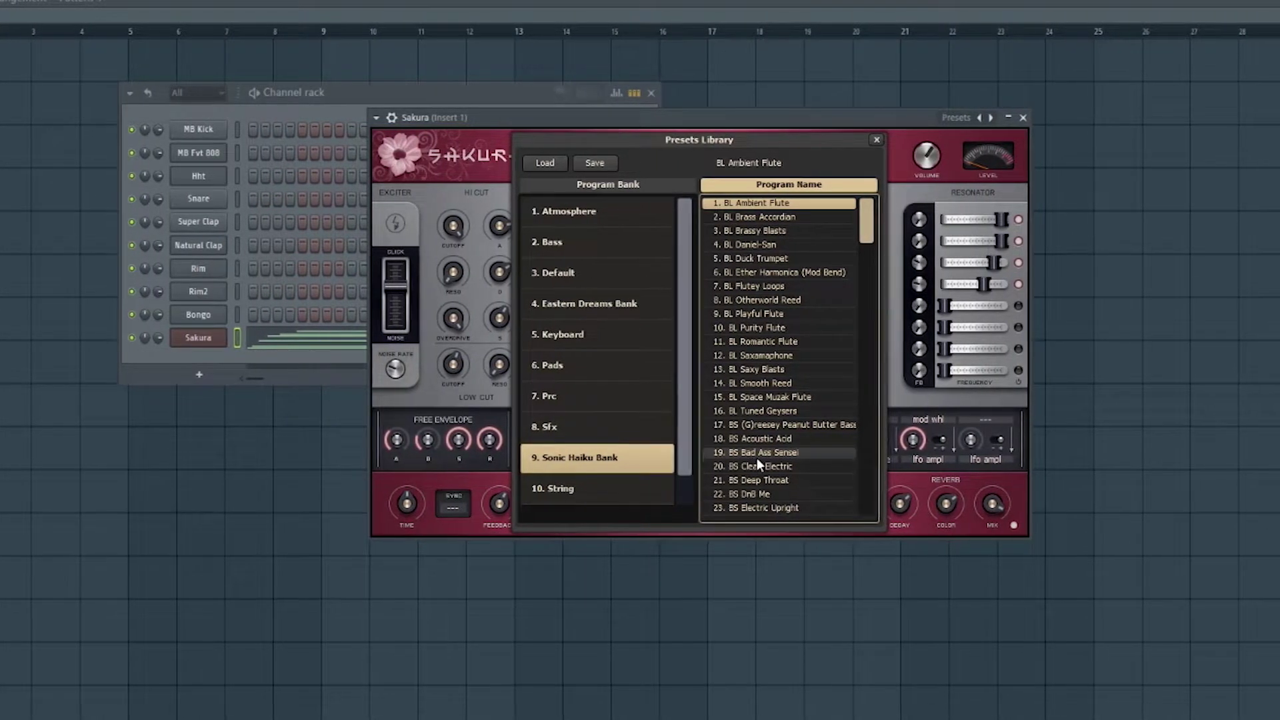
pyautogui.scroll(-1, 756, 459)
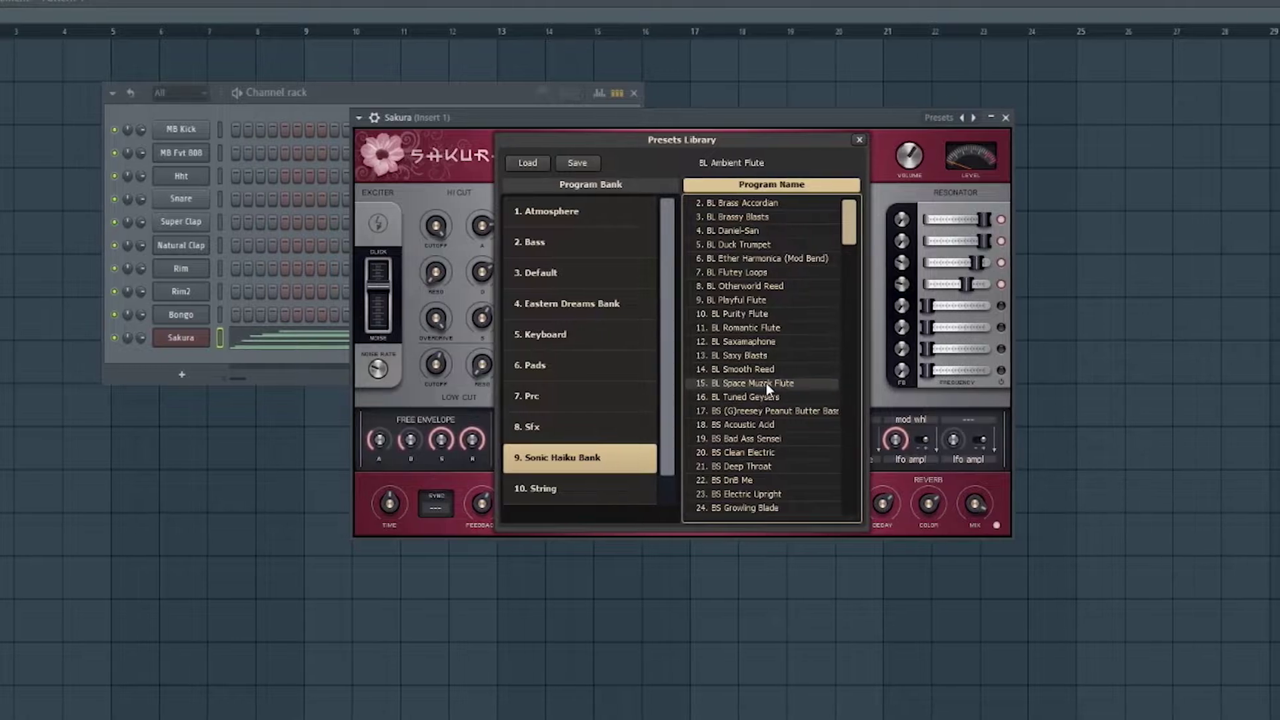
pyautogui.click(768, 382)
pyautogui.click(853, 139)
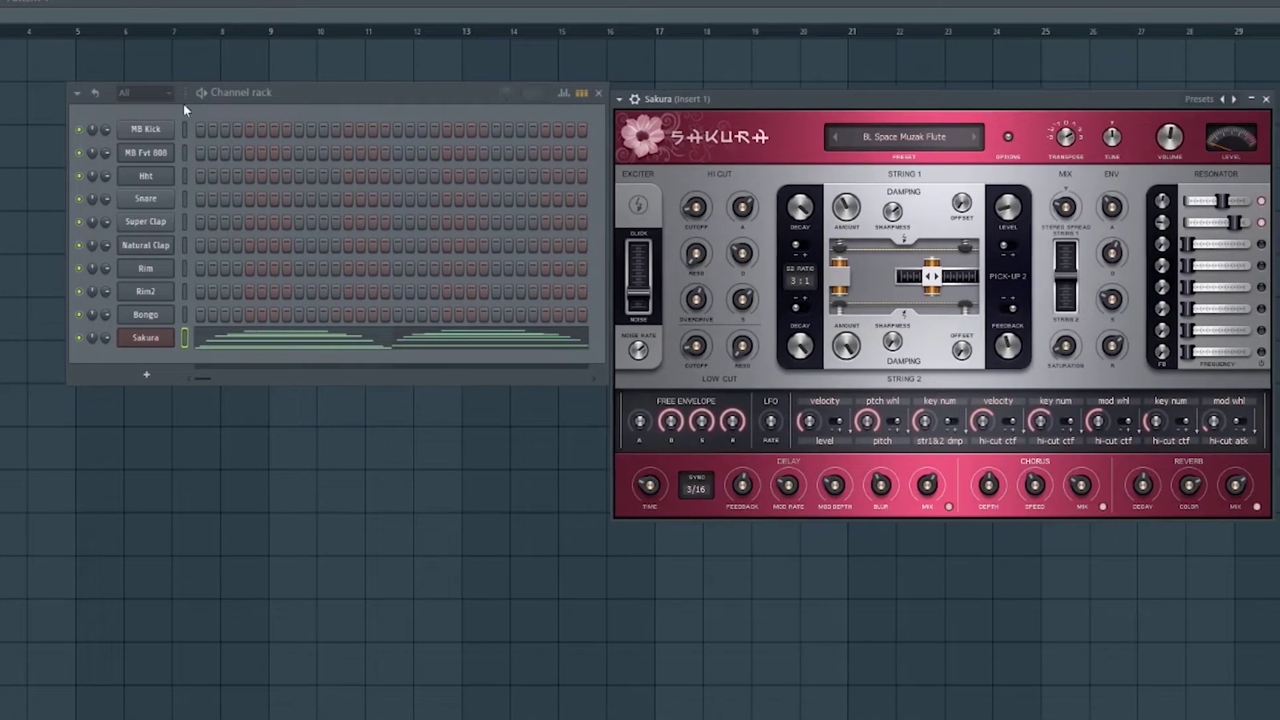
# Step: Play the pattern to listen to the Sakura flute sound, checking the instrument window, and stop playback
pyautogui.click(189, 93)
pyautogui.press('space')
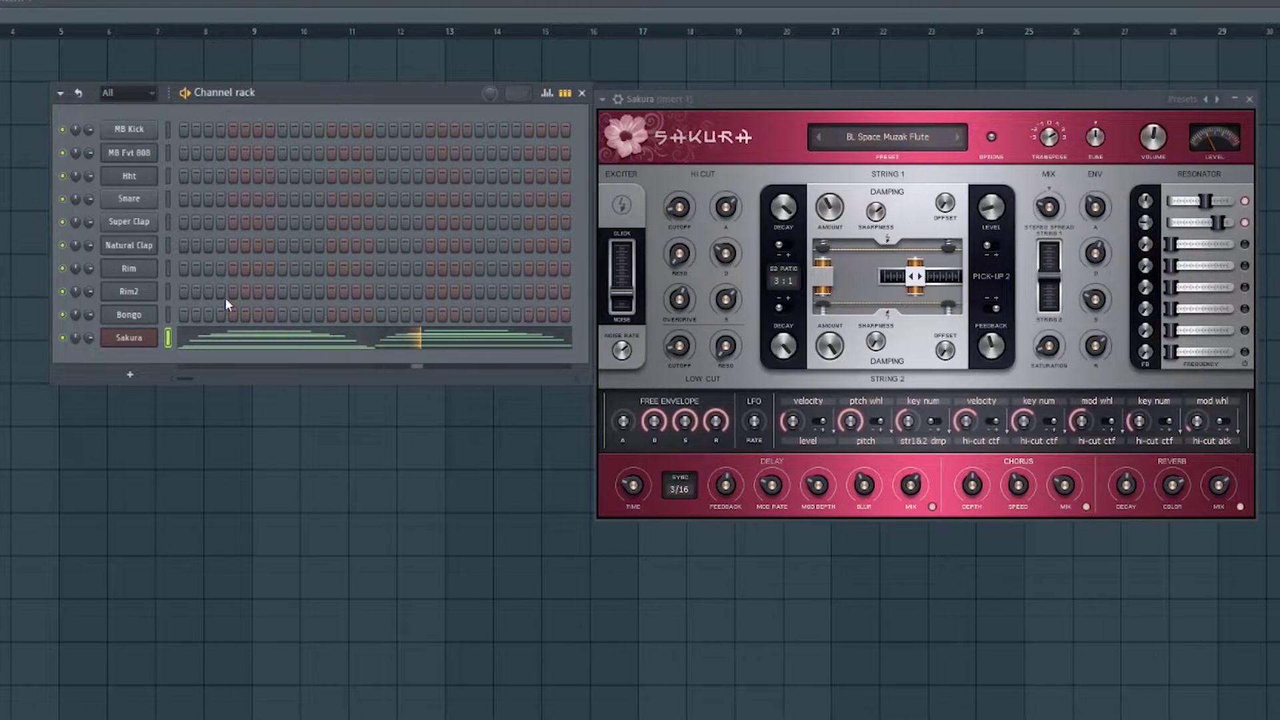
pyautogui.click(148, 341)
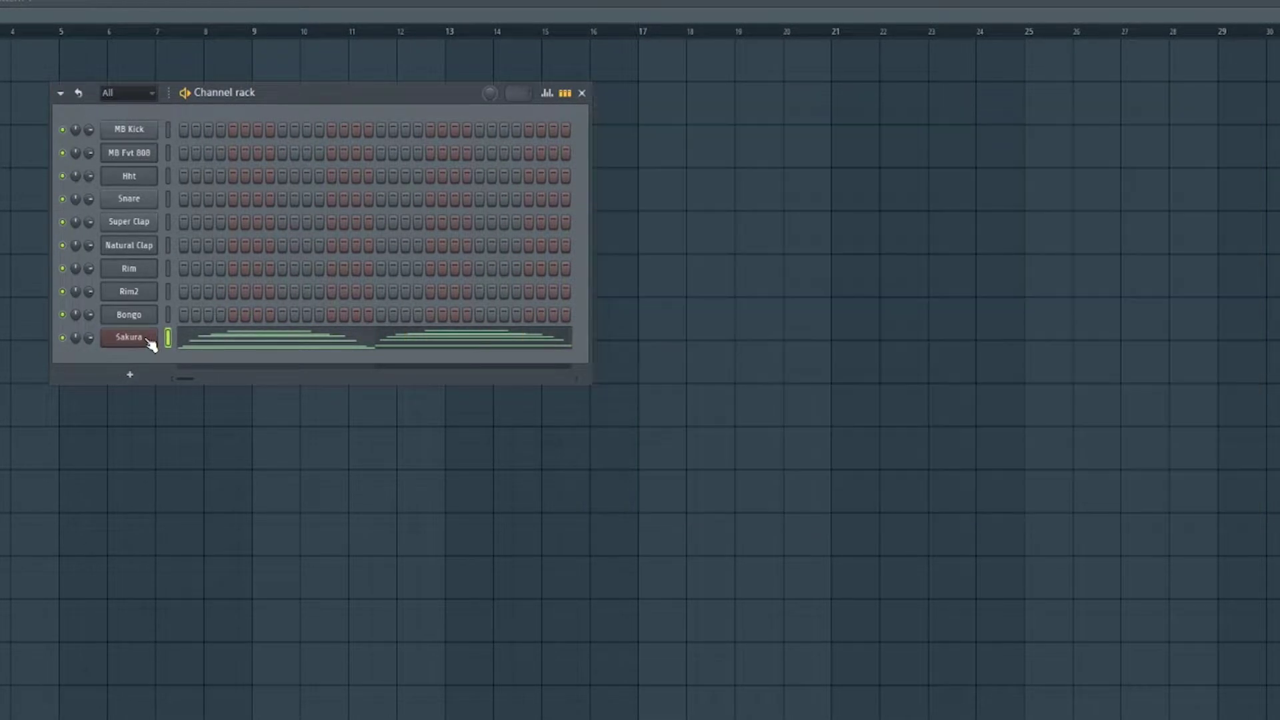
pyautogui.click(148, 342)
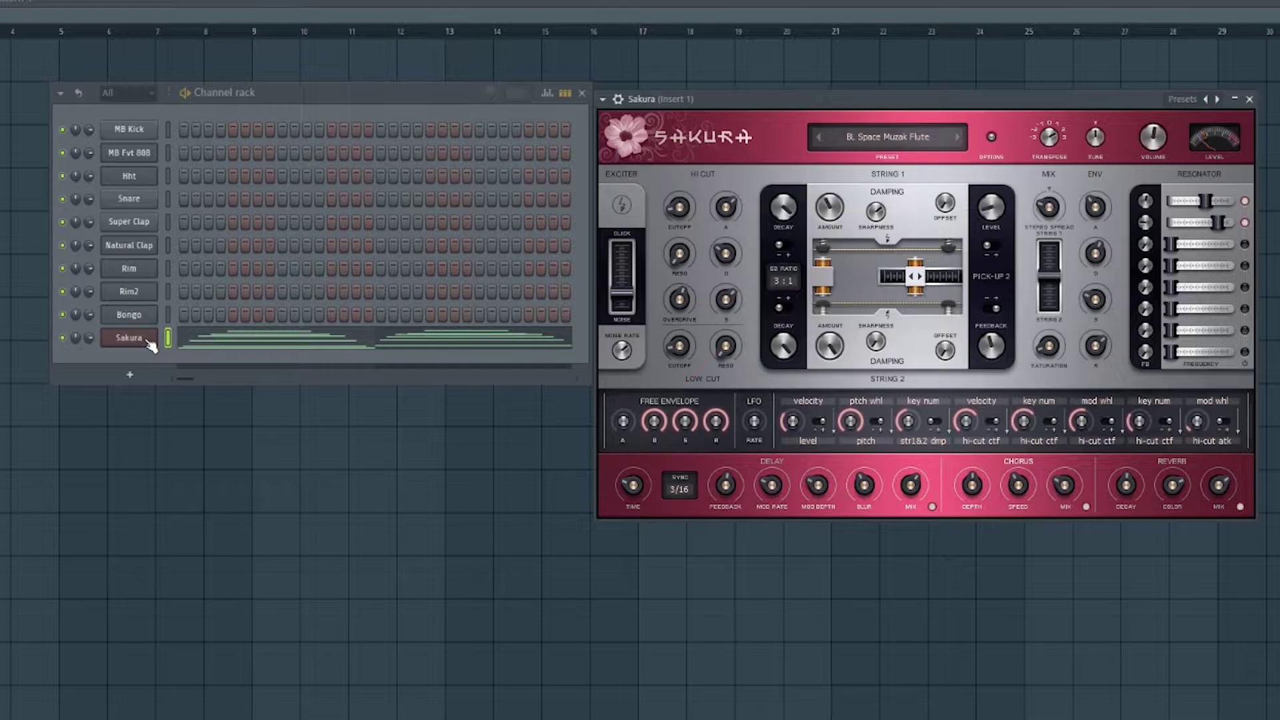
pyautogui.click(212, 340)
pyautogui.press('space')
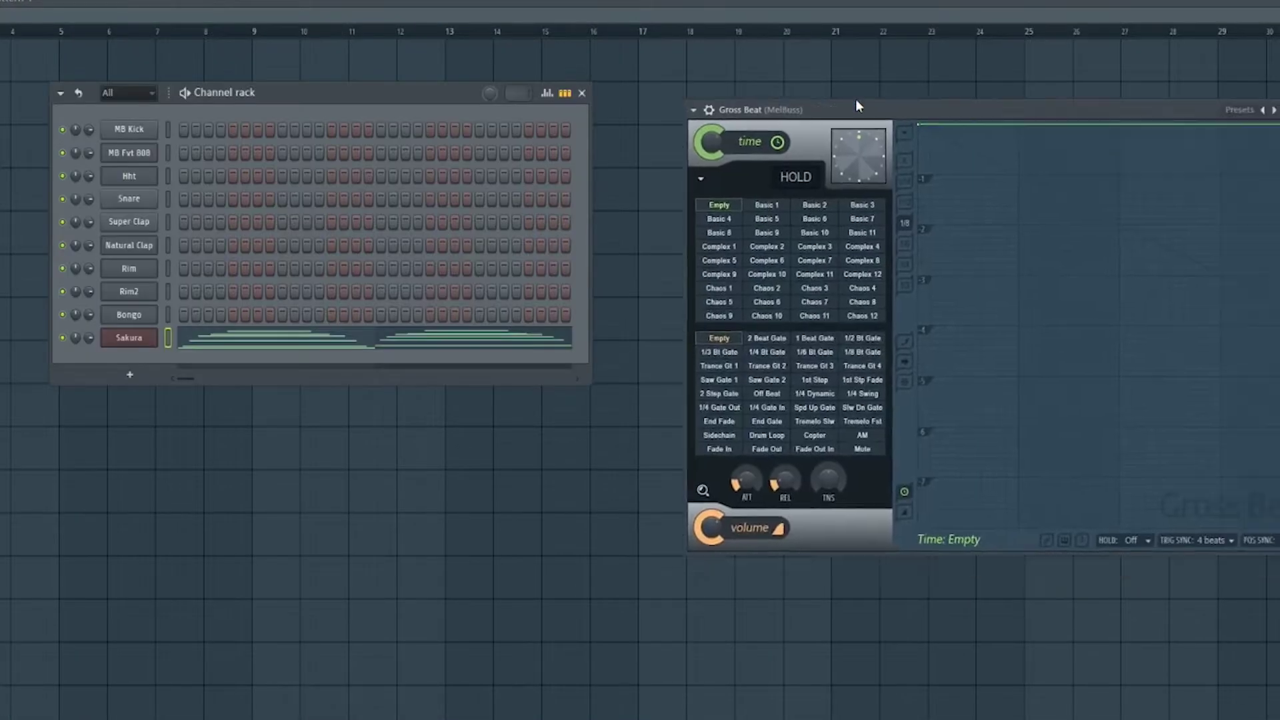
# Step: Browse Gross Beat's time presets, choose Complex 7 and play the pattern through it
pyautogui.moveTo(856, 102); pyautogui.dragTo(365, 118)
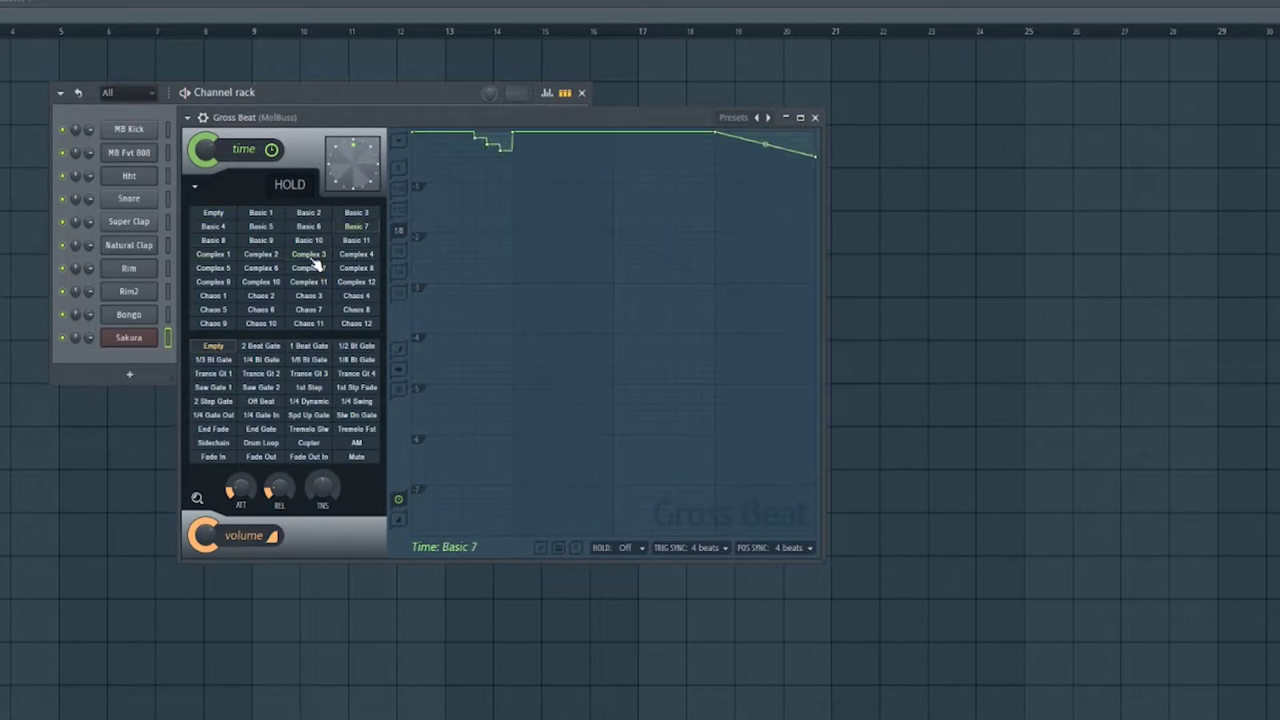
pyautogui.scroll(11, 358, 330)
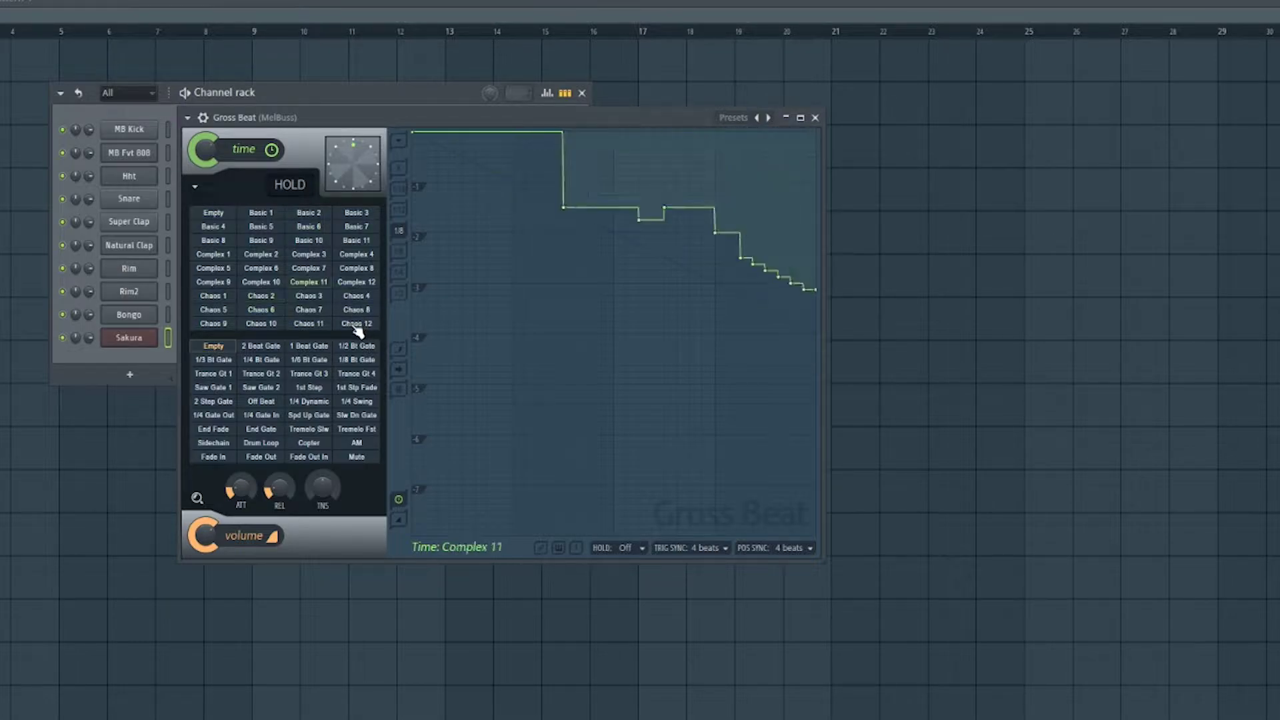
pyautogui.rightClick(514, 182)
pyautogui.click(491, 115)
pyautogui.press('space')
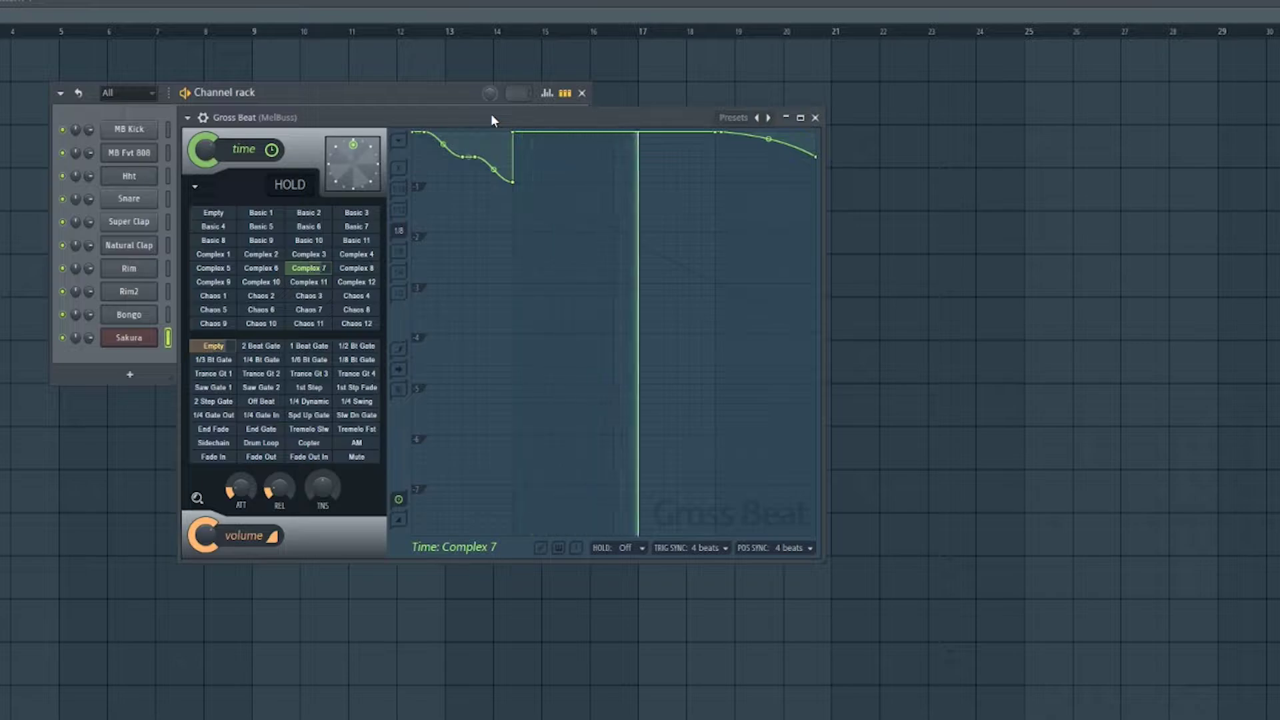
# Step: Delete the points forming the early dip in the Complex 7 time envelope, keeping only the drop at its end
pyautogui.rightClick(514, 182)
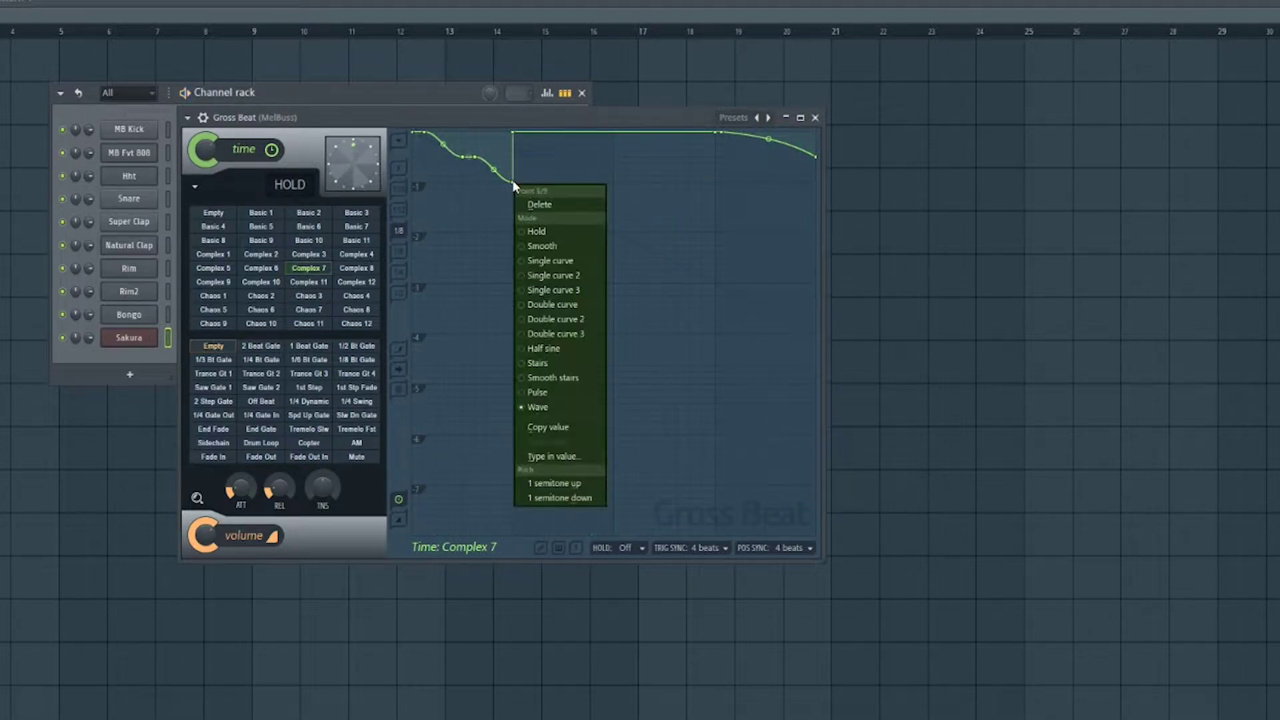
pyautogui.click(529, 205)
pyautogui.rightClick(478, 160)
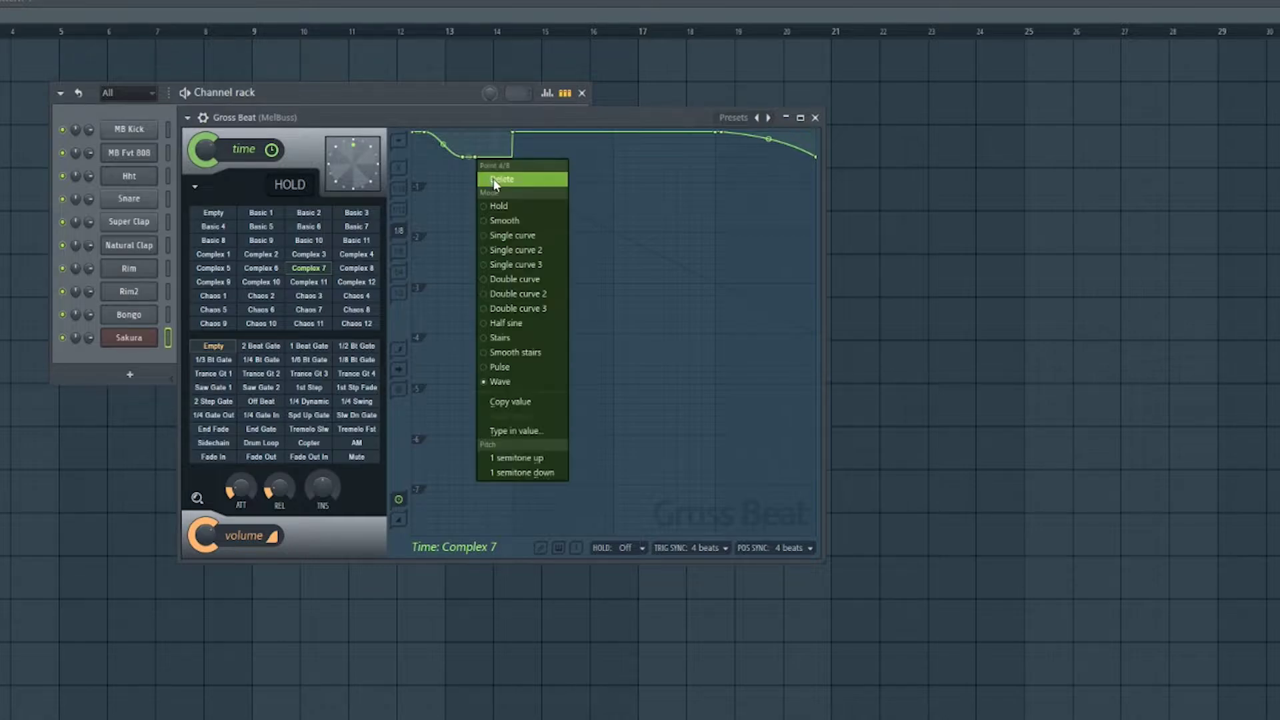
pyautogui.click(496, 180)
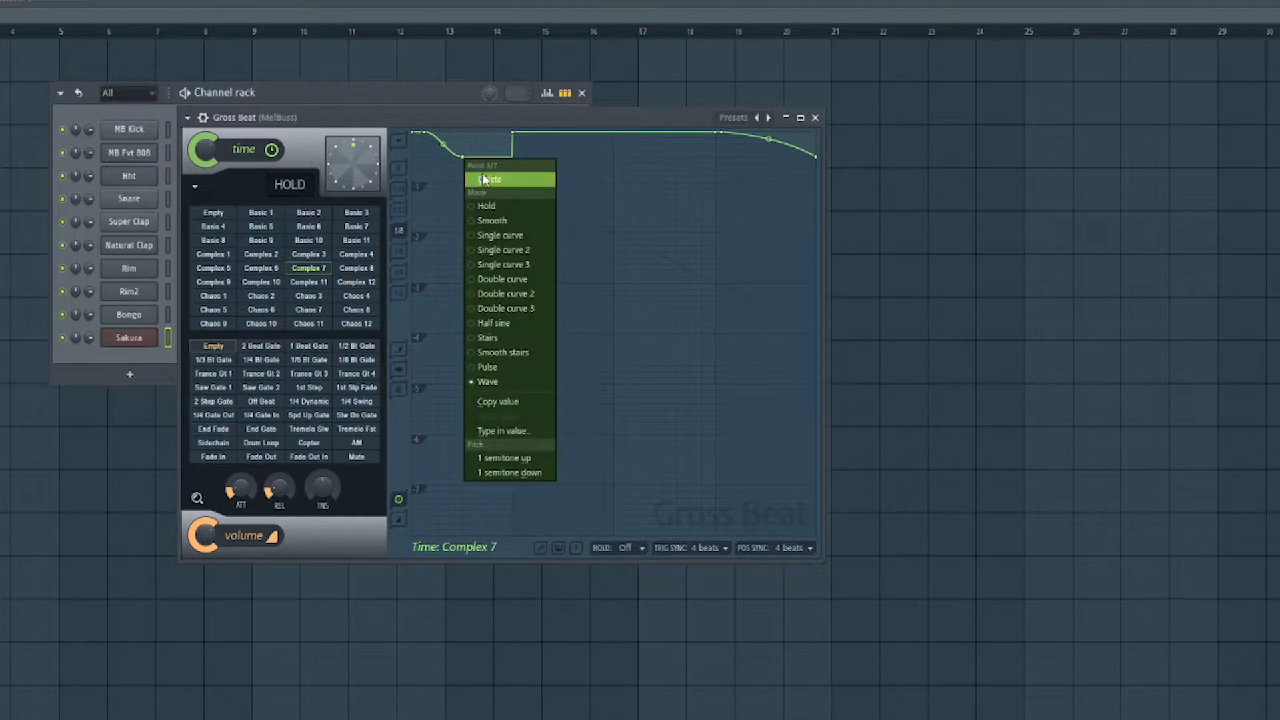
pyautogui.click(482, 176)
pyautogui.rightClick(422, 132)
pyautogui.click(447, 153)
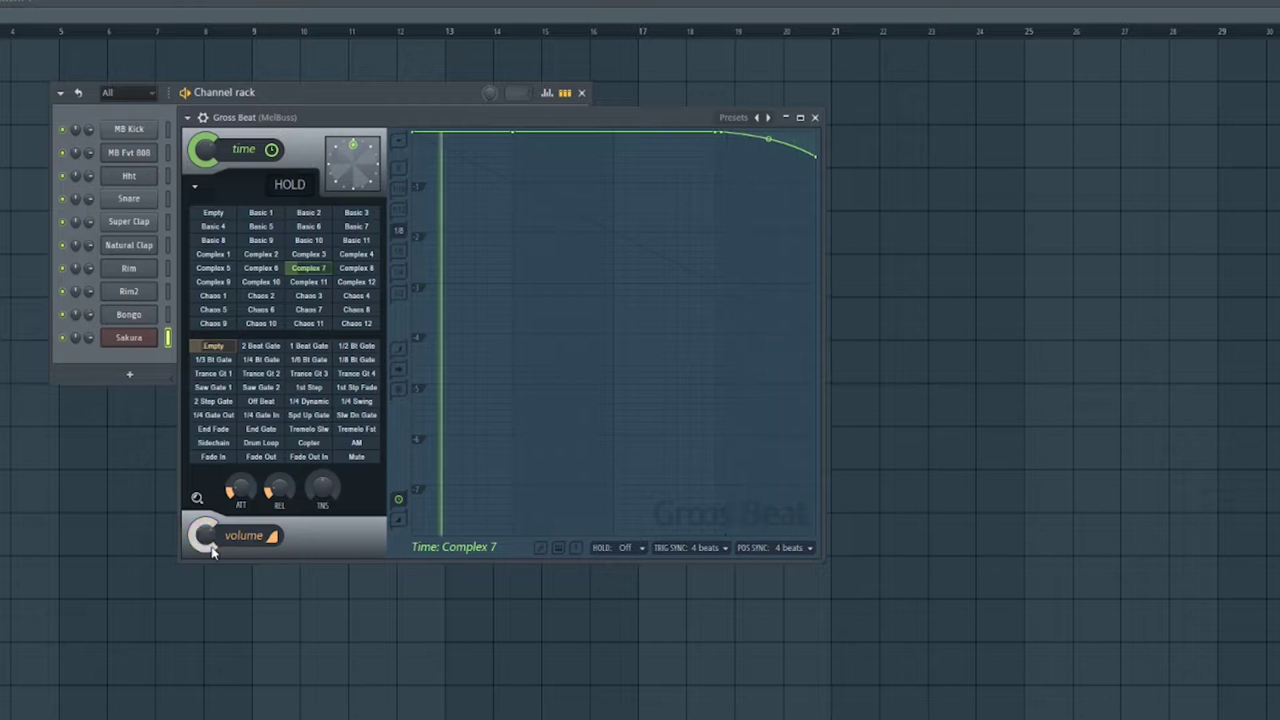
# Step: Audition Gross Beat's volume gate presets, including the 2 Beat, 1/2, 1/3, 1/4 and 1/6 beat gates, and choose 1 Beat Gate
pyautogui.click(260, 346)
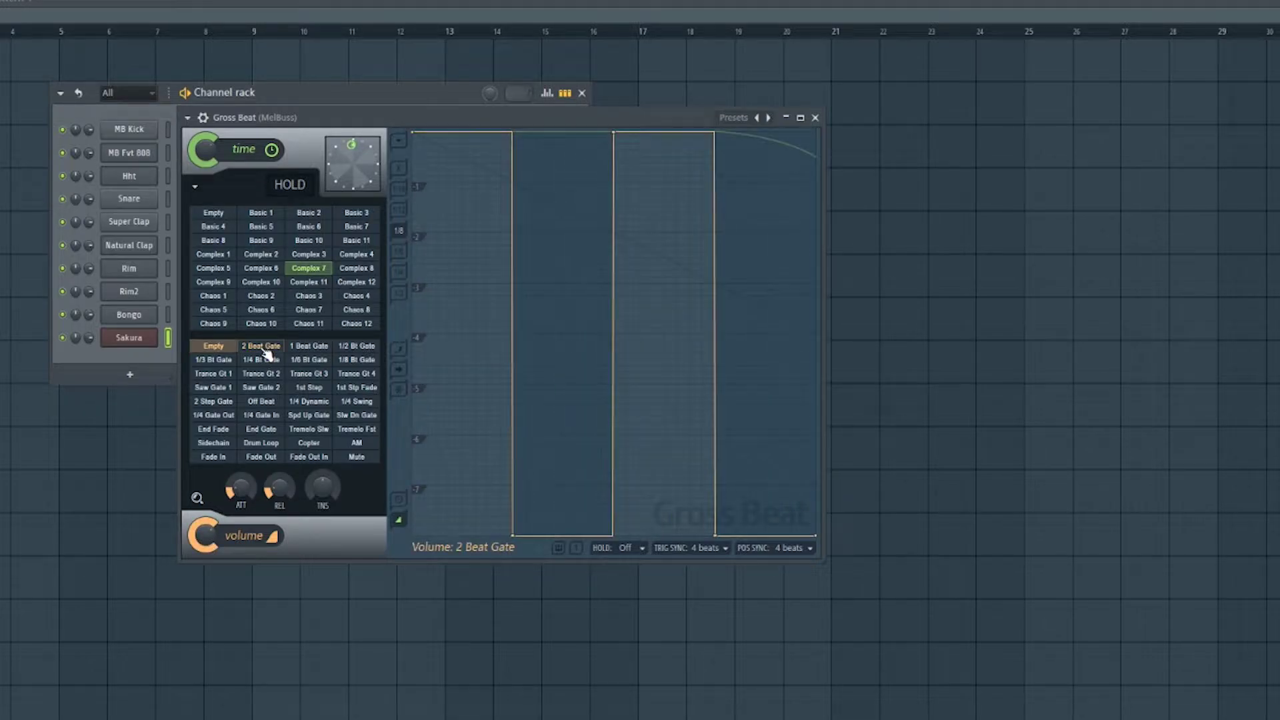
pyautogui.click(311, 347)
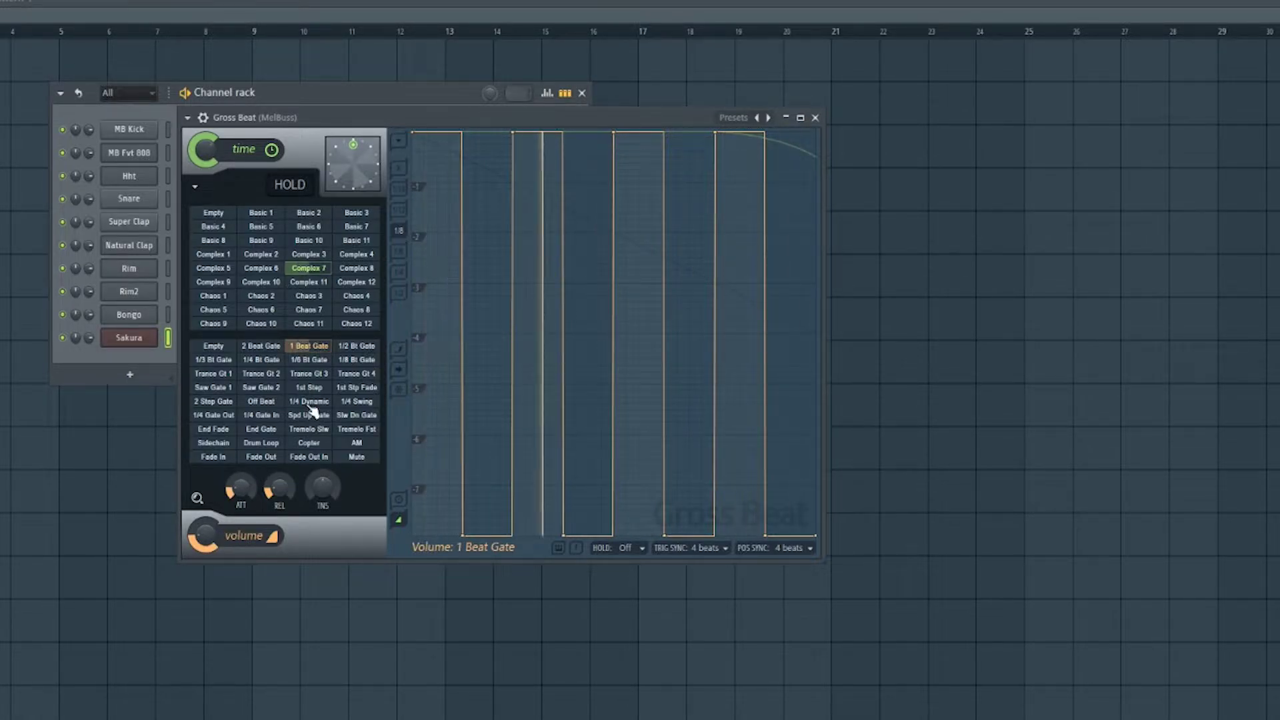
pyautogui.click(367, 346)
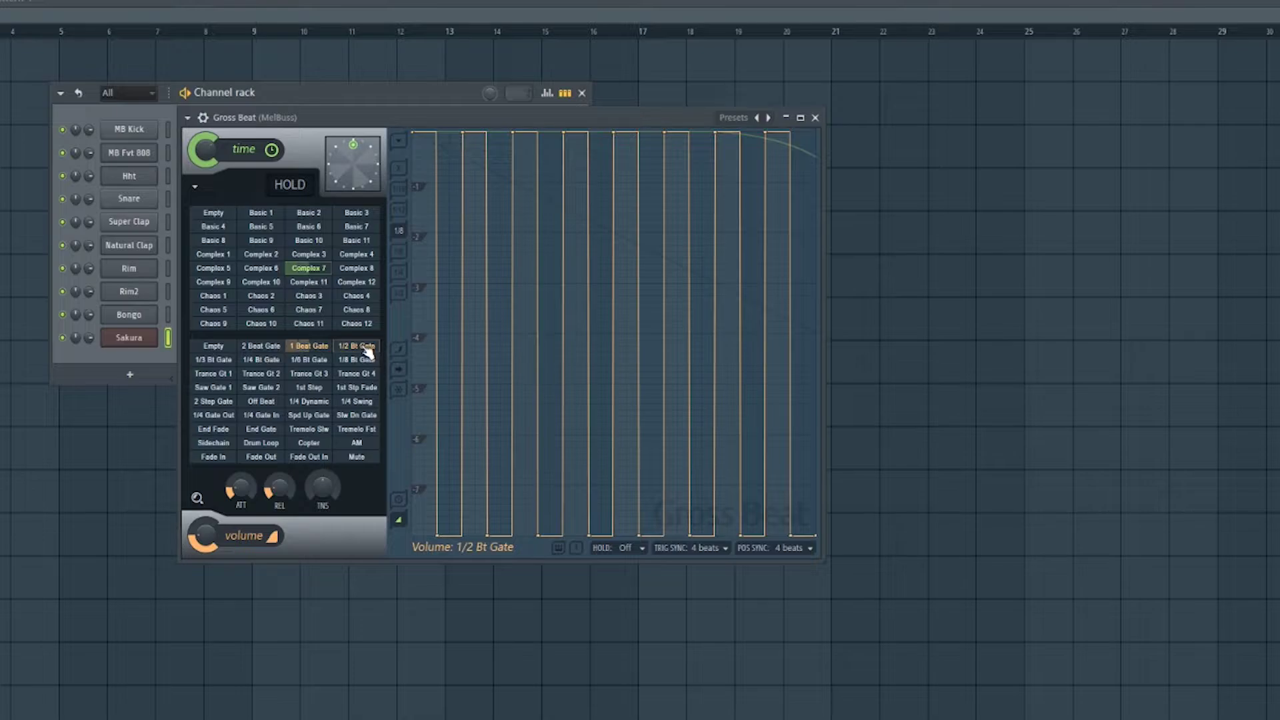
pyautogui.click(260, 347)
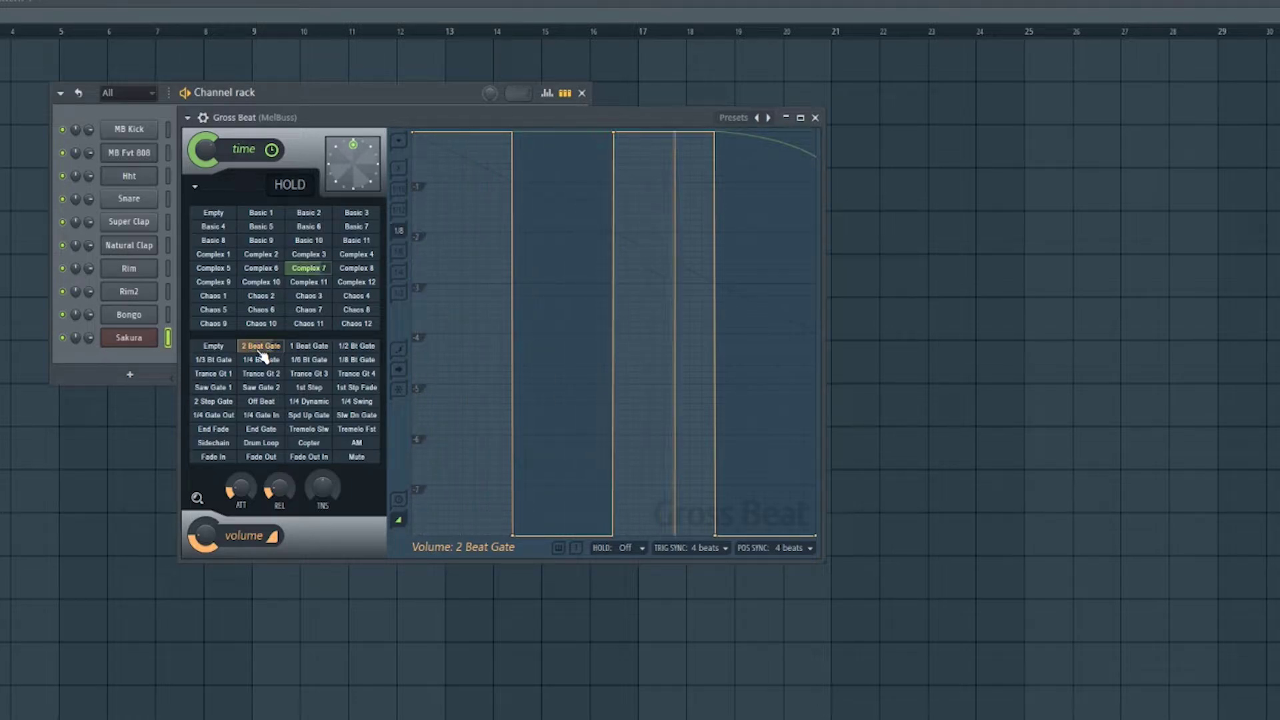
pyautogui.click(220, 361)
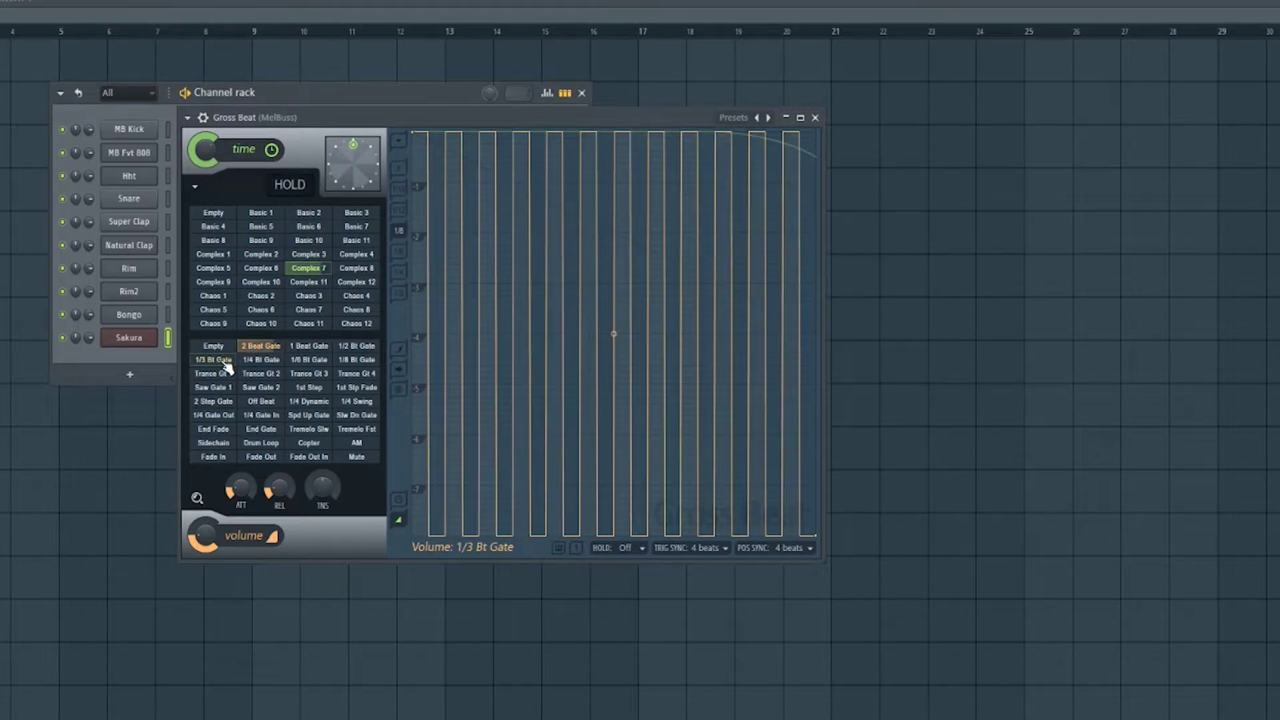
pyautogui.click(261, 364)
pyautogui.click(311, 362)
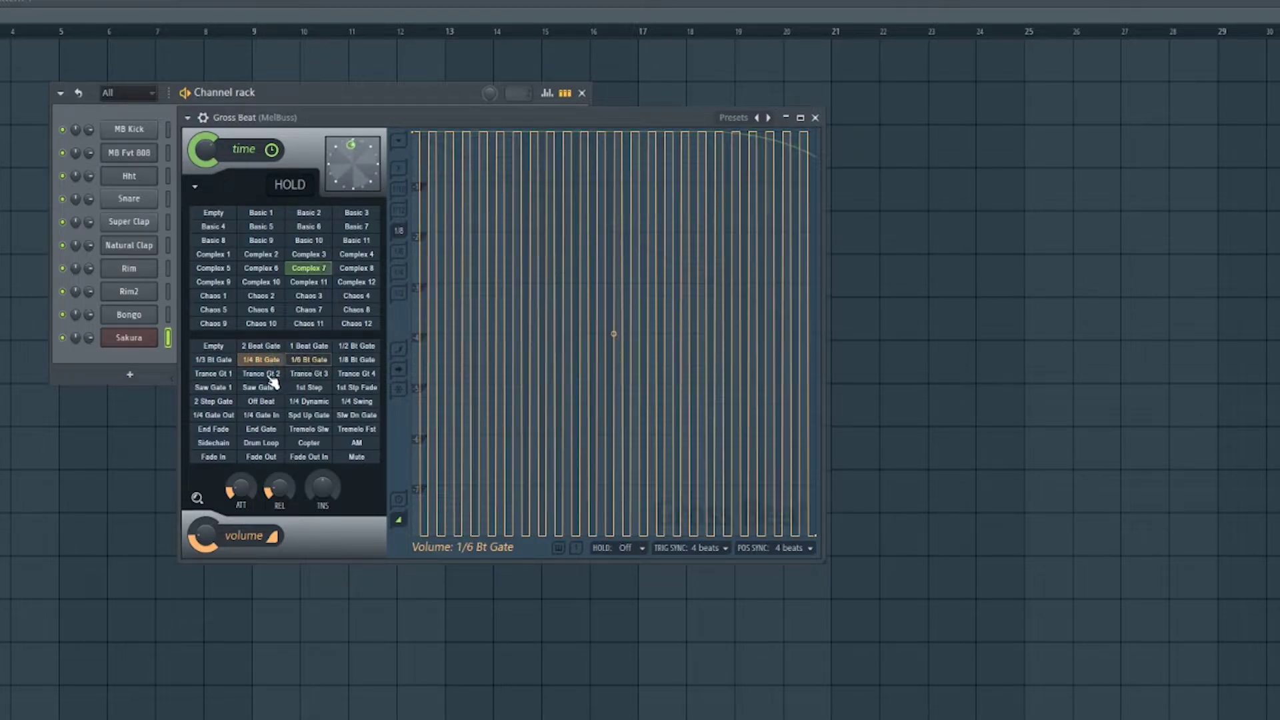
pyautogui.click(260, 374)
pyautogui.click(312, 348)
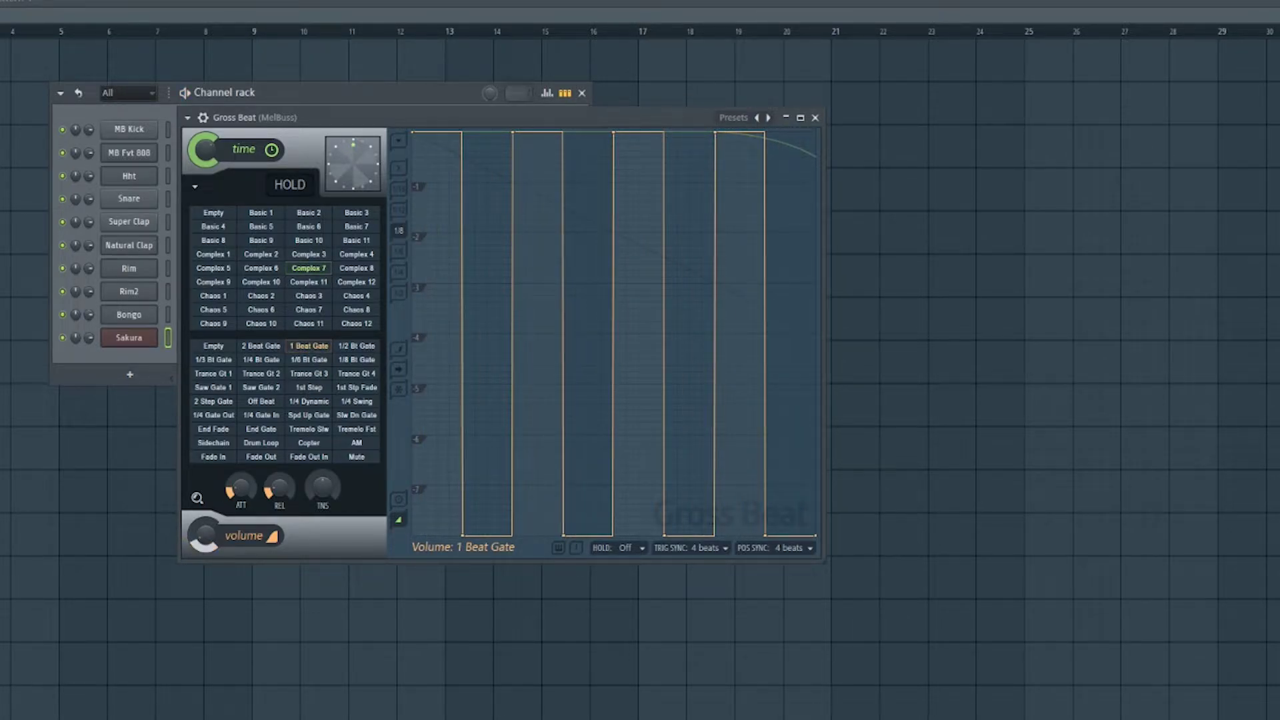
# Step: Place Pattern 1 at bar 1 on the first playlist track and duplicate it at bar 5
pyautogui.click(44, 98)
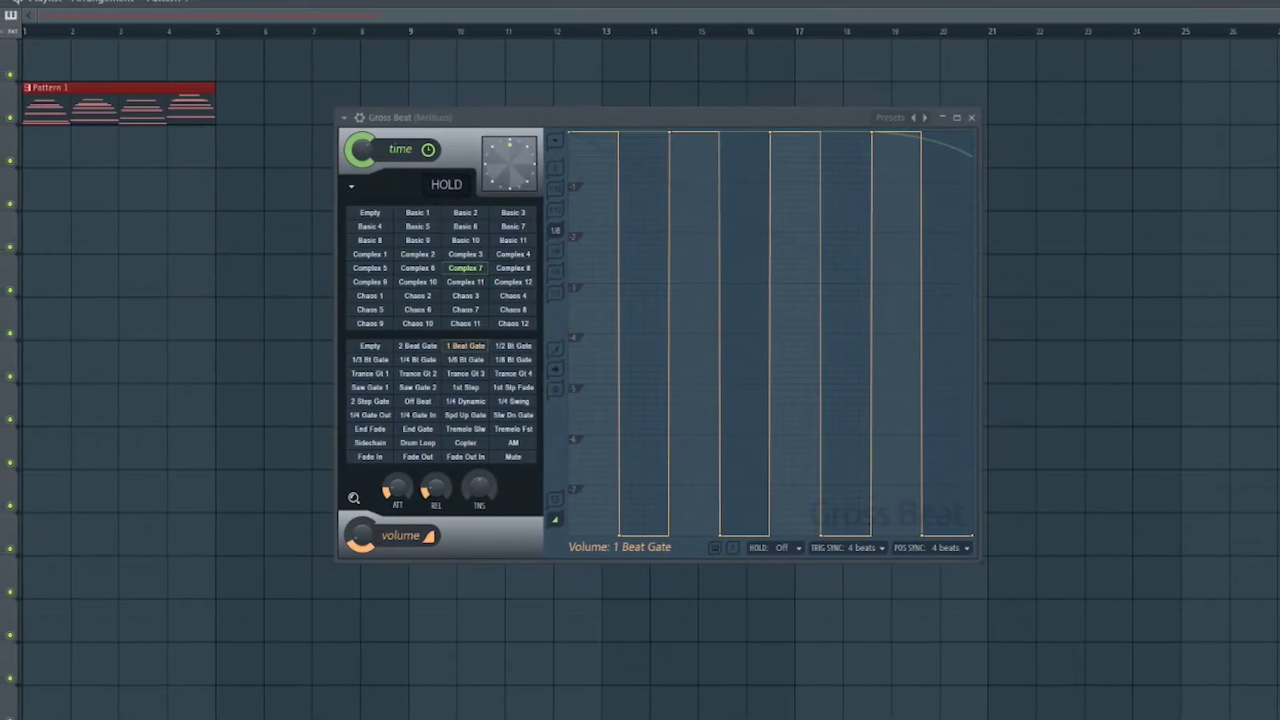
pyautogui.hotkey('ctrl', 'b')
# Step: Adjust Gross Beat's volume mix by ear while the arrangement plays, and stop playback
pyautogui.press('space')
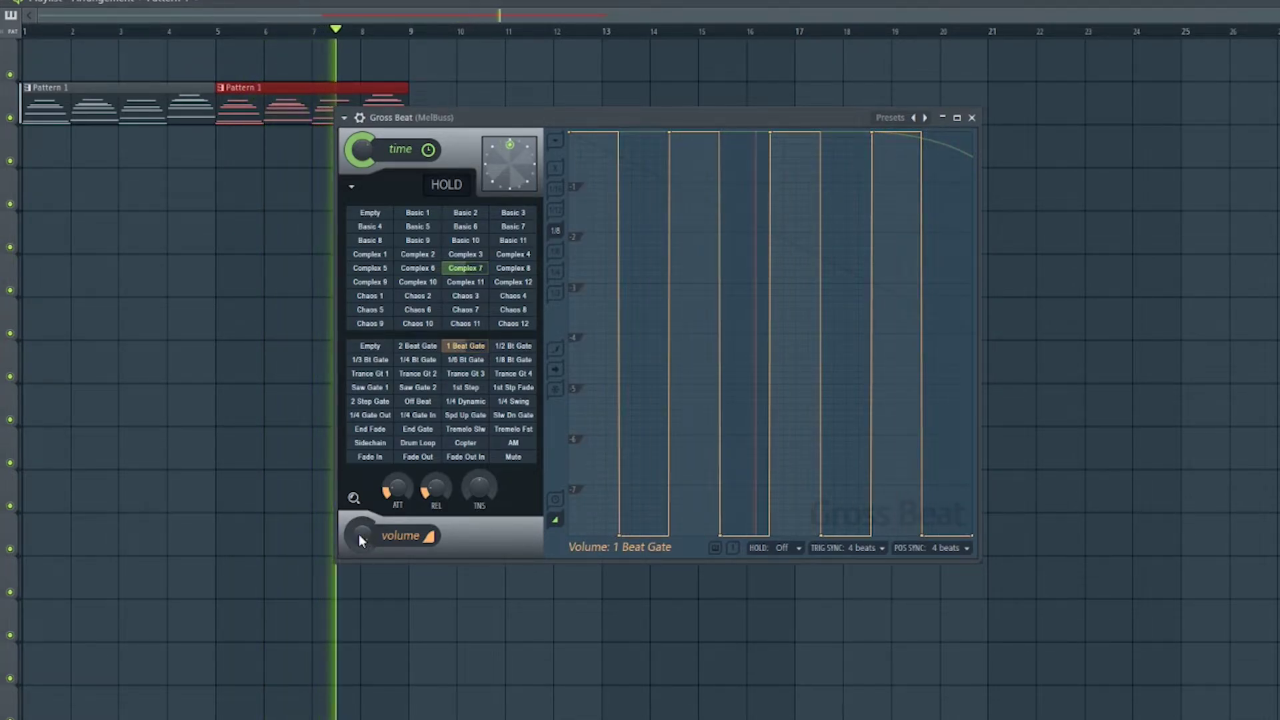
pyautogui.moveTo(359, 534); pyautogui.dragTo(359, 494)
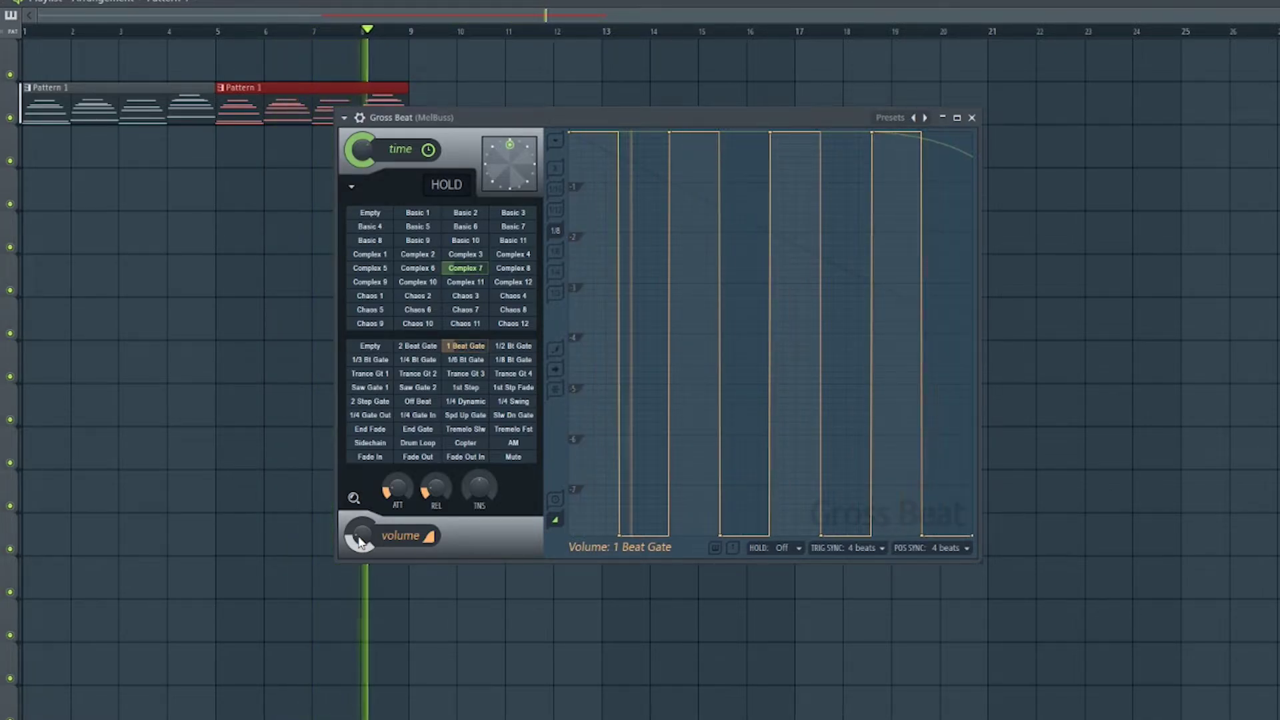
pyautogui.press('space')
# Step: Create automation clips for Gross Beat's time mix and volume mix in the playlist
pyautogui.moveTo(521, 123); pyautogui.dragTo(603, 138)
pyautogui.rightClick(443, 166)
pyautogui.click(459, 266)
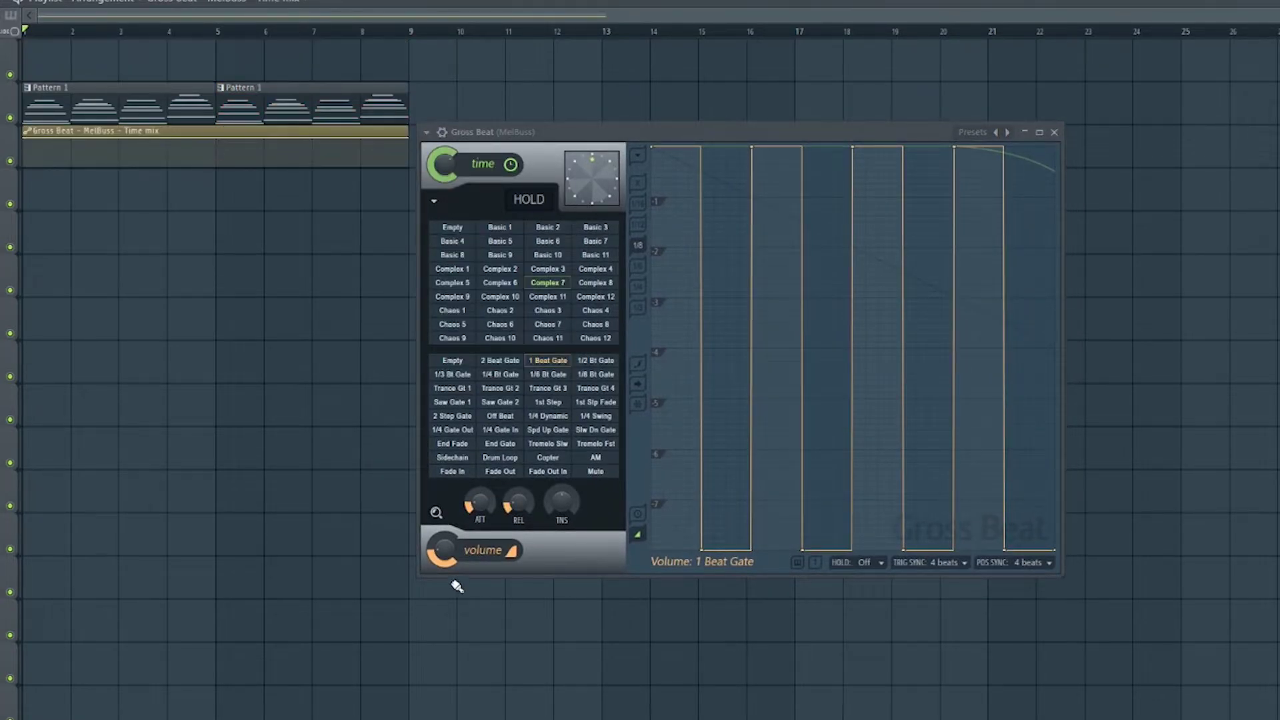
pyautogui.rightClick(441, 550)
pyautogui.click(464, 592)
pyautogui.moveTo(226, 47); pyautogui.dragTo(136, 213)
# Step: Duplicate both Pattern 1 clips so the patterns run from bar 1 to bar 17, and clear the selection
pyautogui.moveTo(77, 114); pyautogui.dragTo(266, 93)
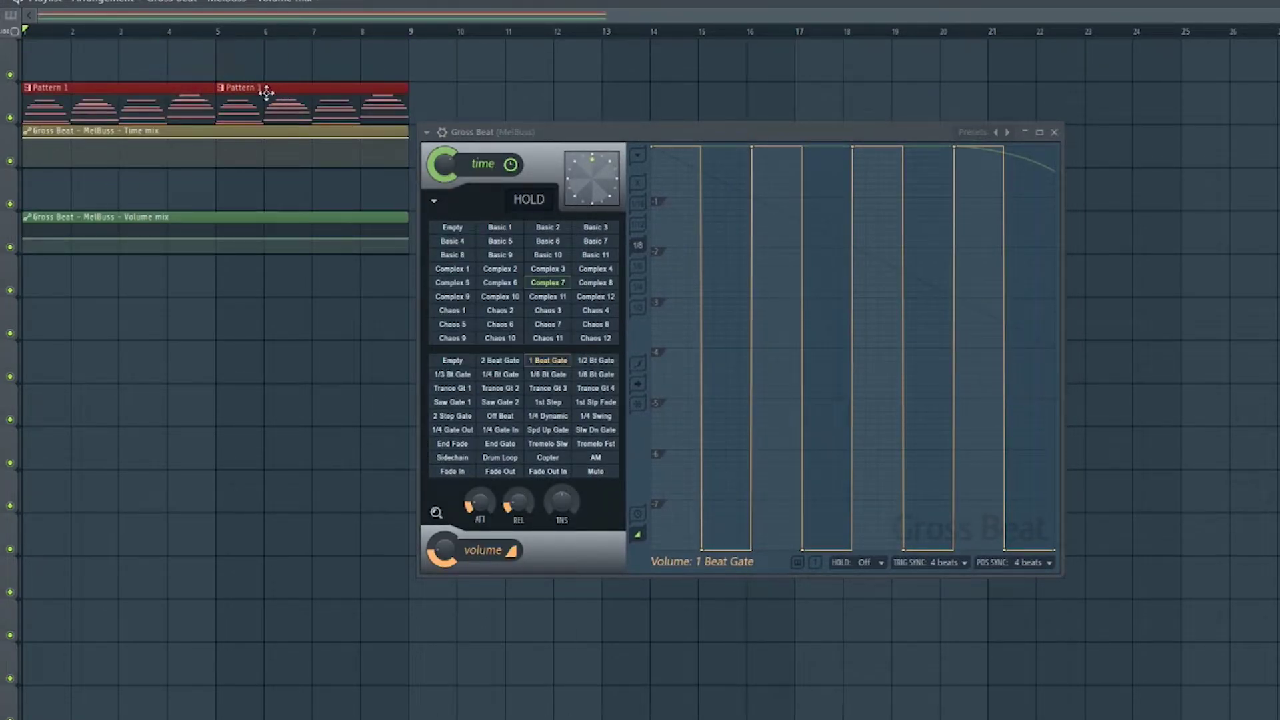
pyautogui.hotkey('ctrl', 'b')
pyautogui.moveTo(506, 132); pyautogui.dragTo(732, 148)
pyautogui.hotkey('ctrl', 'd')
# Step: Extend the time mix automation to bar 17, lowering it to the minimum from bar 1 and making it step up abruptly at bar 9
pyautogui.moveTo(407, 132); pyautogui.dragTo(765, 227)
pyautogui.rightClick(794, 142)
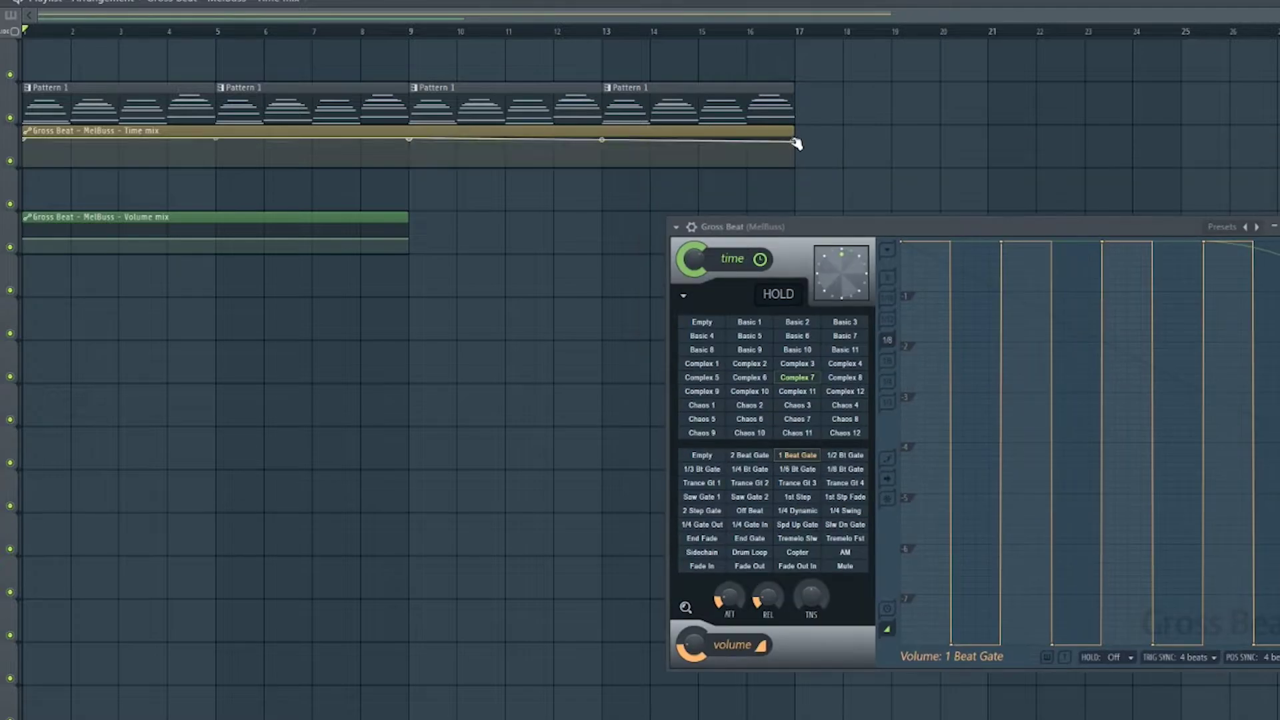
pyautogui.moveTo(29, 142); pyautogui.dragTo(26, 166)
pyautogui.rightClick(409, 145)
pyautogui.click(420, 189)
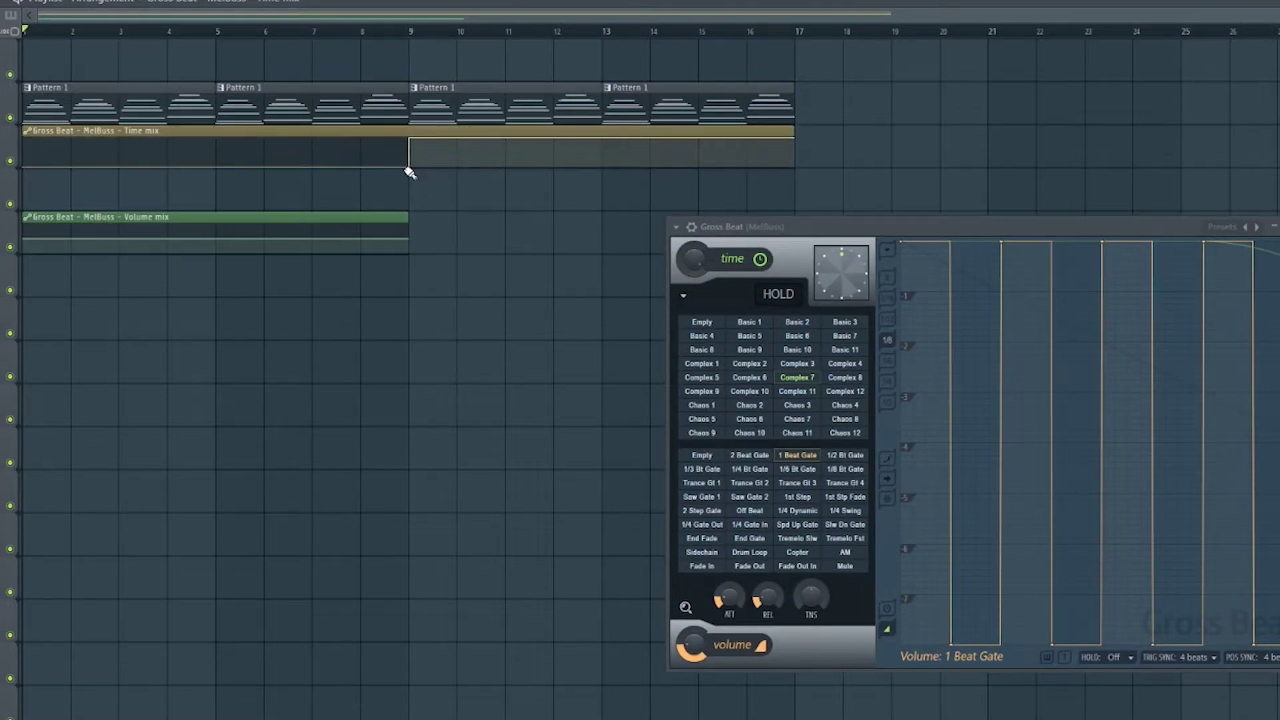
# Step: Extend the volume mix automation to bar 17 and copy its bar 9 value of 50% to the end point
pyautogui.moveTo(406, 216); pyautogui.dragTo(792, 192)
pyautogui.moveTo(799, 226); pyautogui.dragTo(974, 197)
pyautogui.rightClick(410, 240)
pyautogui.click(441, 485)
pyautogui.rightClick(795, 240)
pyautogui.rightClick(795, 240)
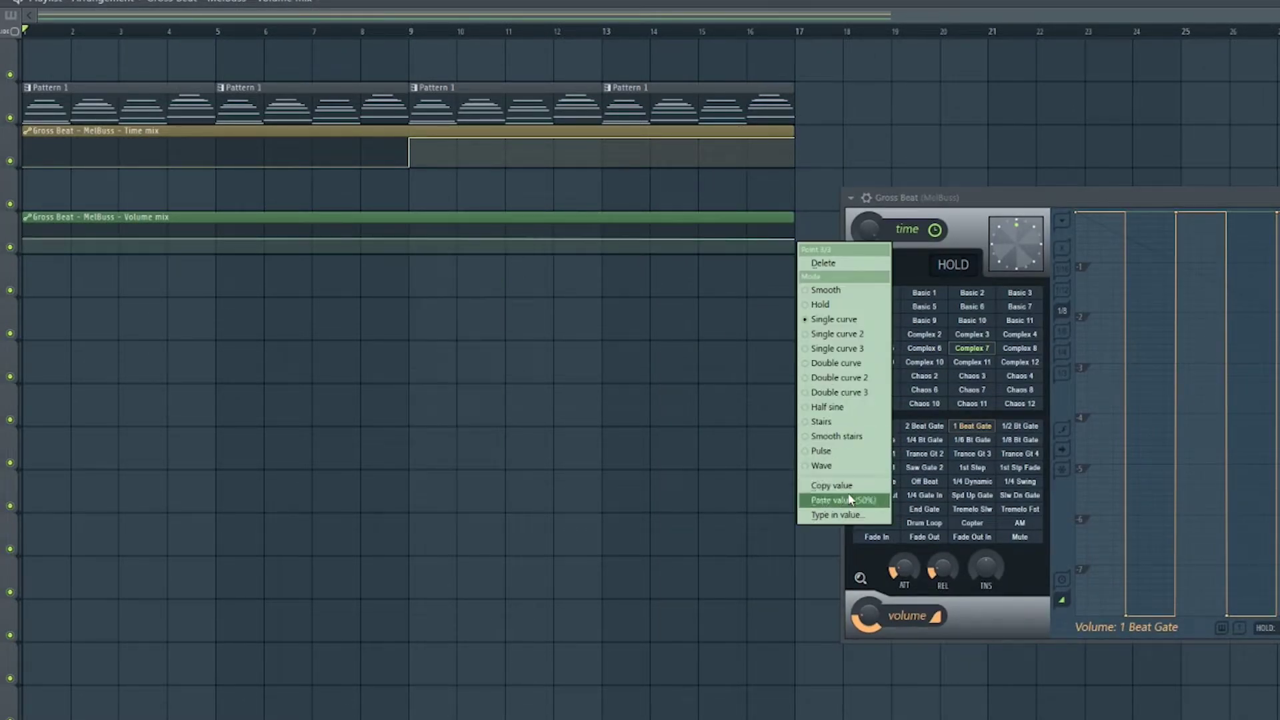
pyautogui.click(850, 499)
pyautogui.press('space')
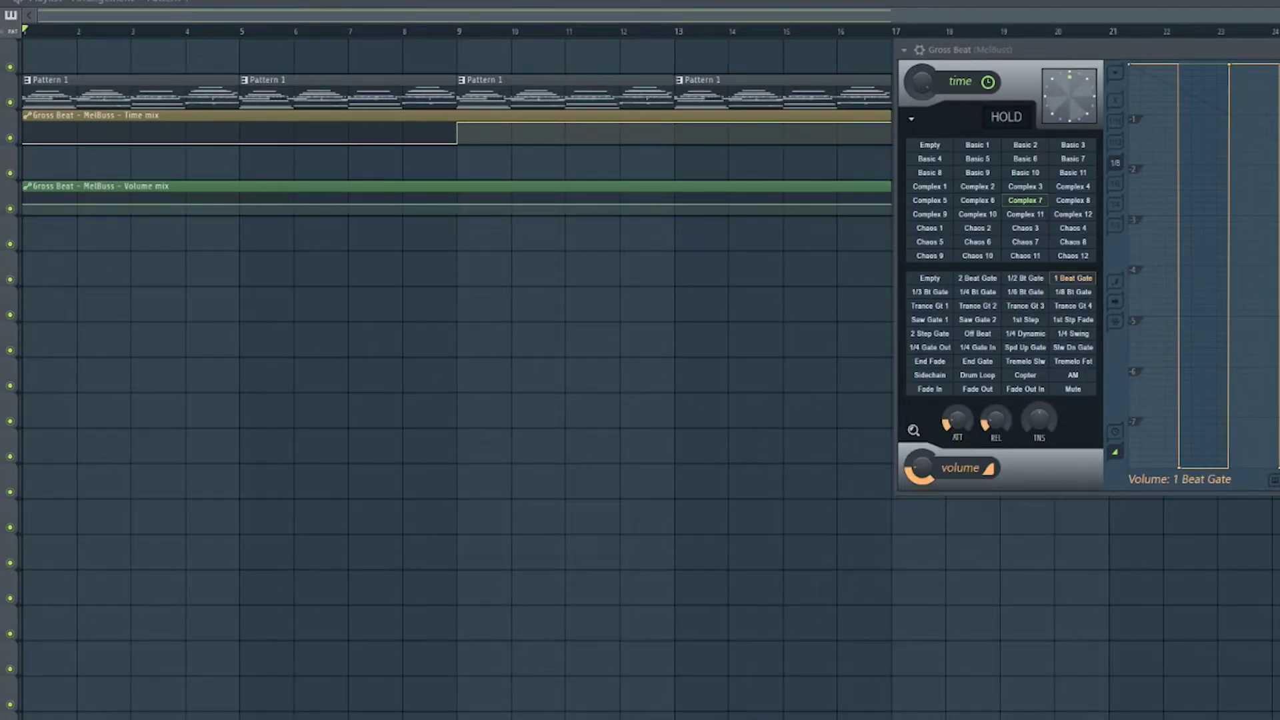
# Step: Bring up the channel rack below the automation clips and mute the Sakura #2 and MB Kick channels
pyautogui.press('F6')
pyautogui.moveTo(645, 363); pyautogui.dragTo(251, 235)
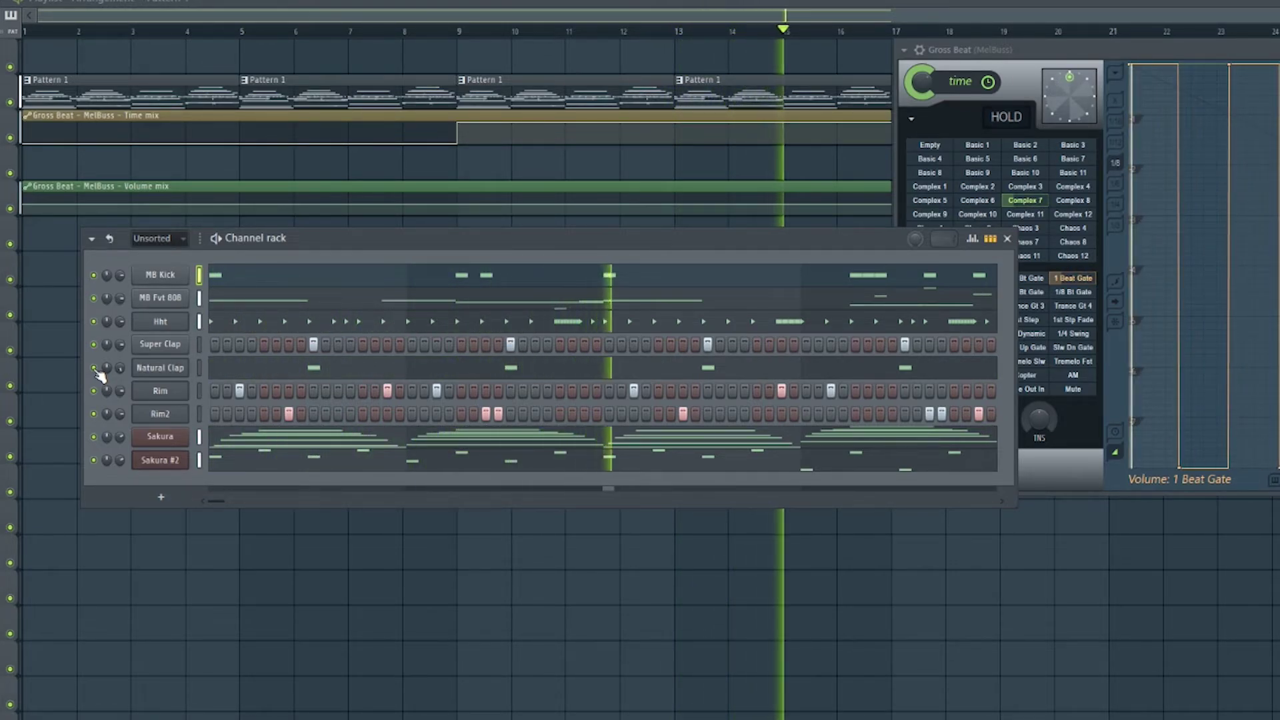
pyautogui.click(94, 460)
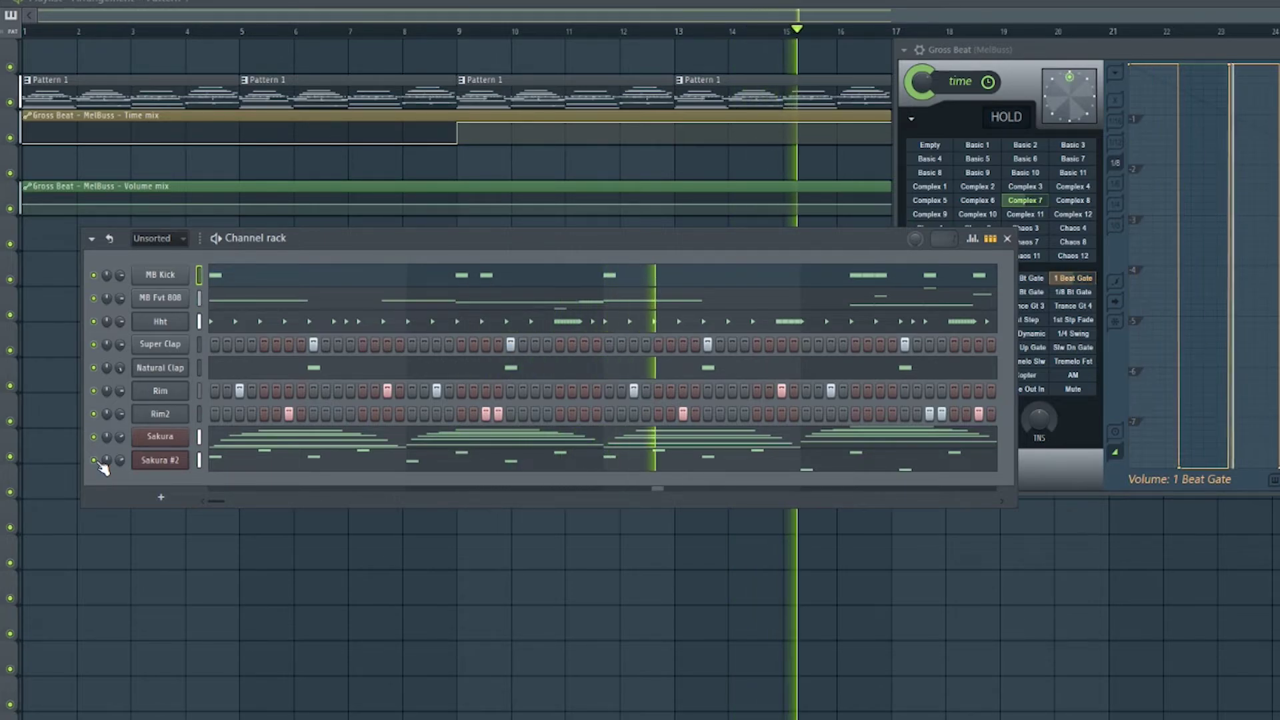
pyautogui.click(97, 461)
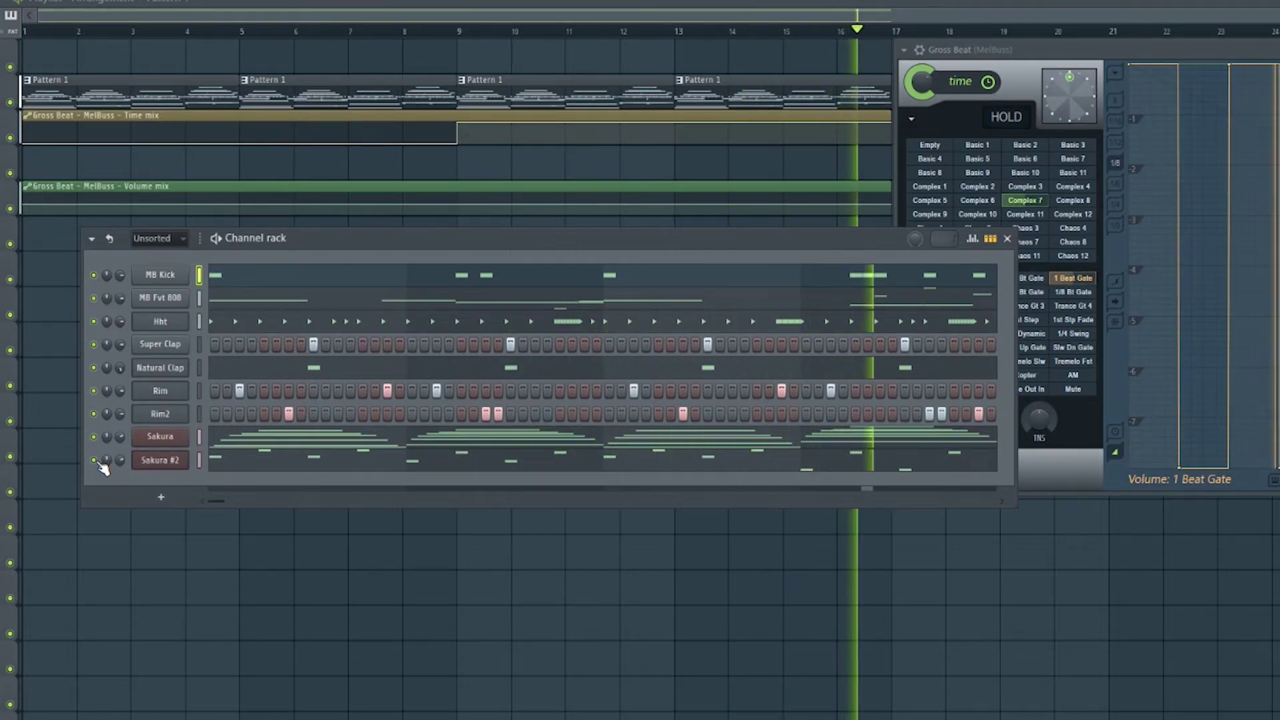
pyautogui.click(94, 275)
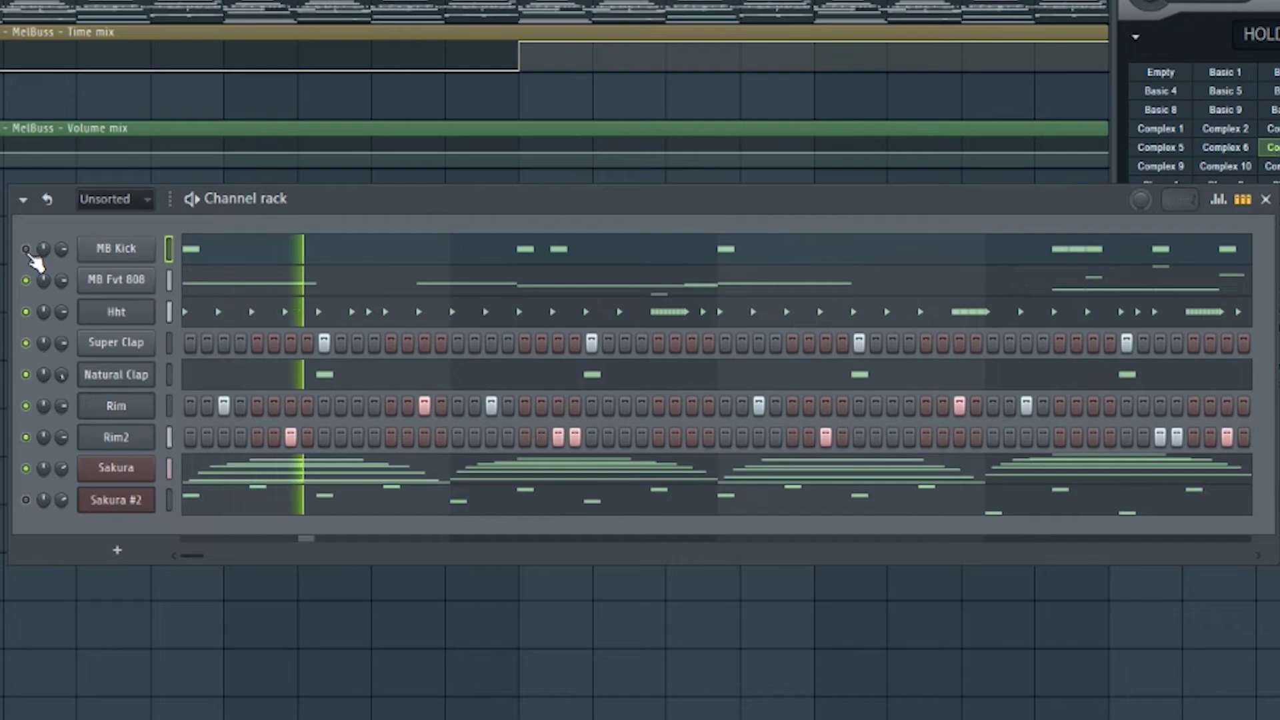